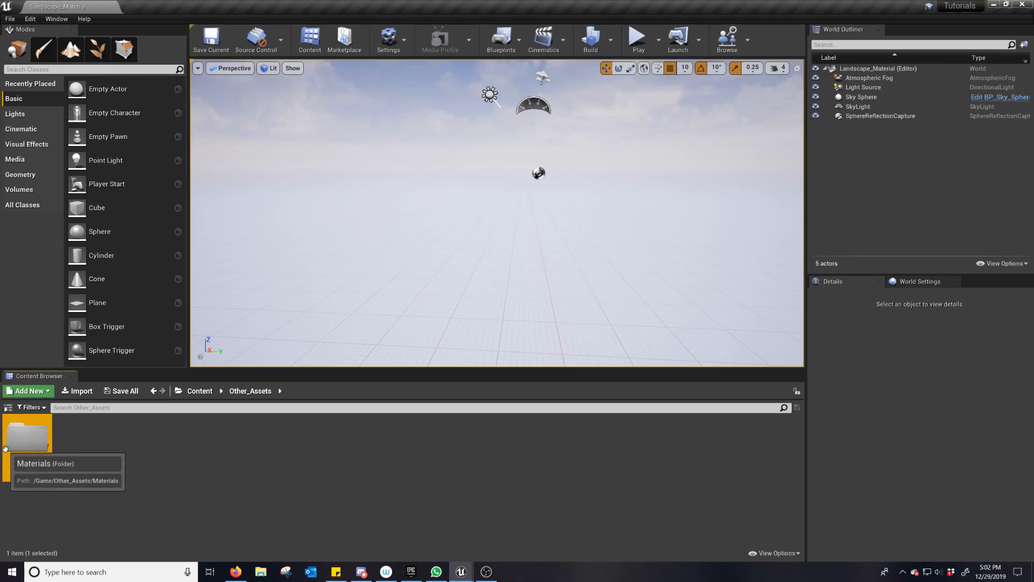
Open the Landscape_01 material from the Materials folder and examine how its texture samples, layer blends and landscape coordinates connect to the material outputs.
{"action": "double_click", "coordinate": [27, 439]}
{"action": "scroll", "coordinate": [467, 346], "scroll_direction": "down", "scroll_amount": 4}
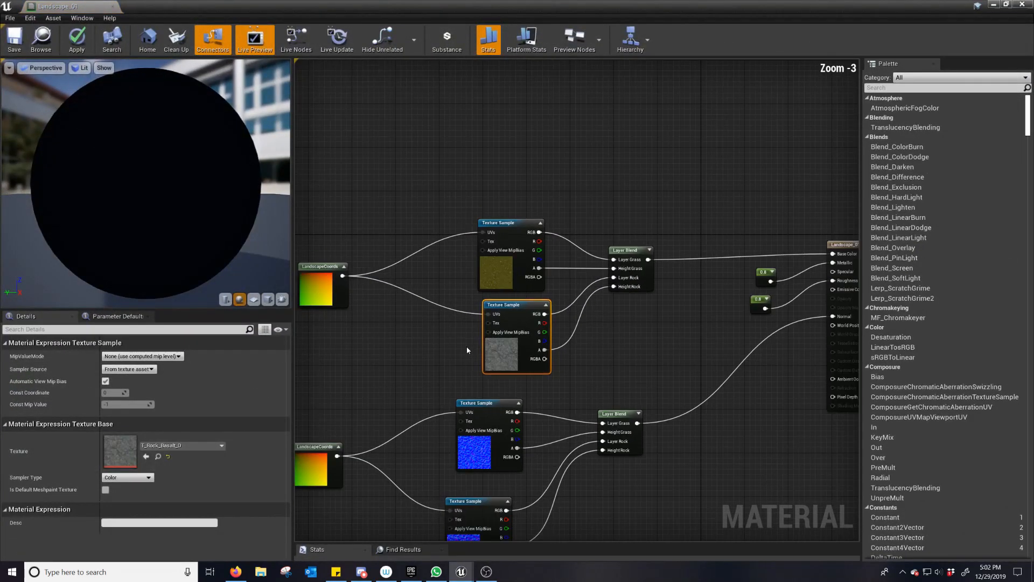
{"action": "right_click_drag", "start_coordinate": [573, 348], "coordinate": [500, 299]}
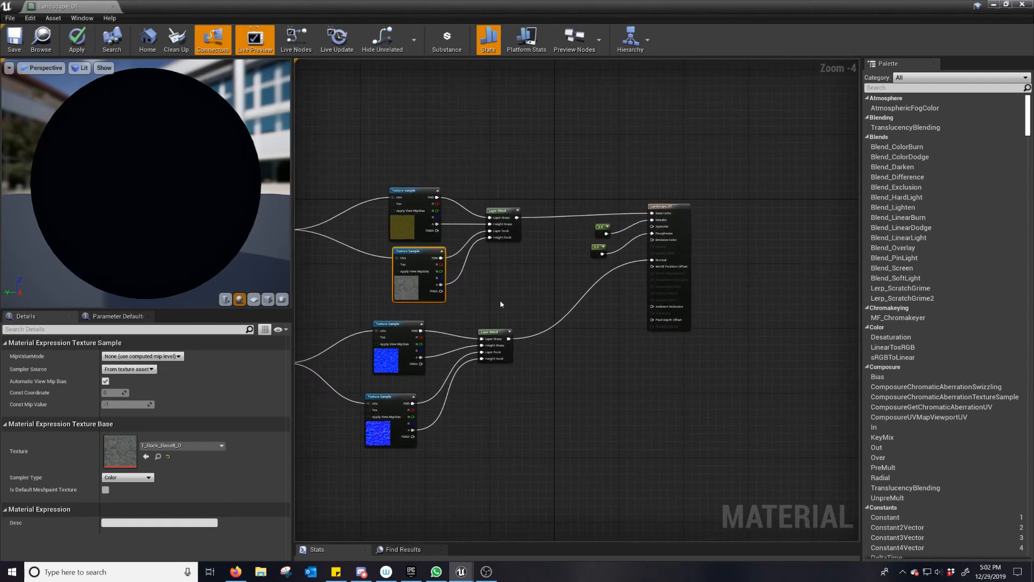
{"action": "scroll", "coordinate": [498, 301], "scroll_direction": "up", "scroll_amount": 3}
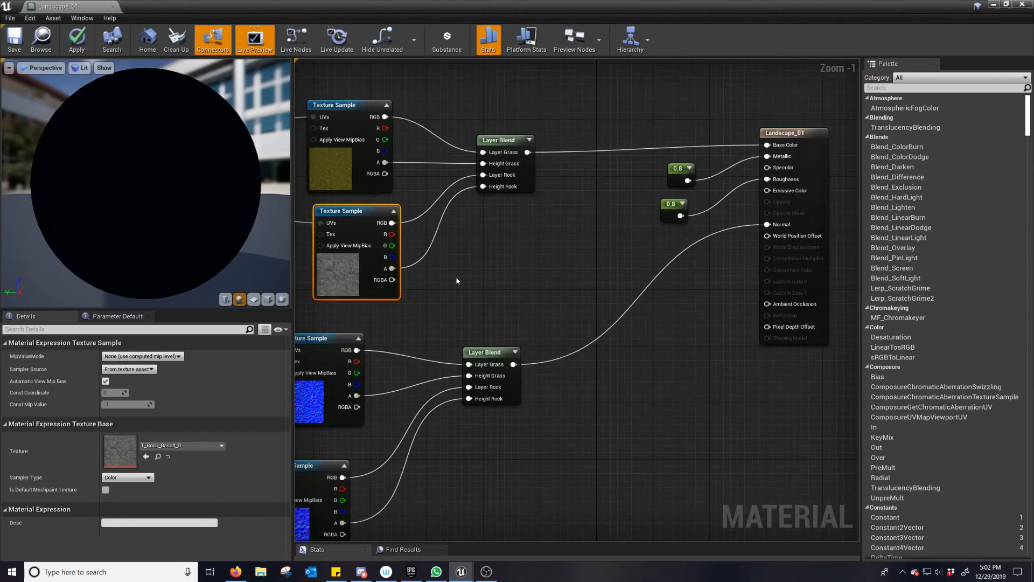
{"action": "right_click_drag", "start_coordinate": [498, 301], "coordinate": [569, 267]}
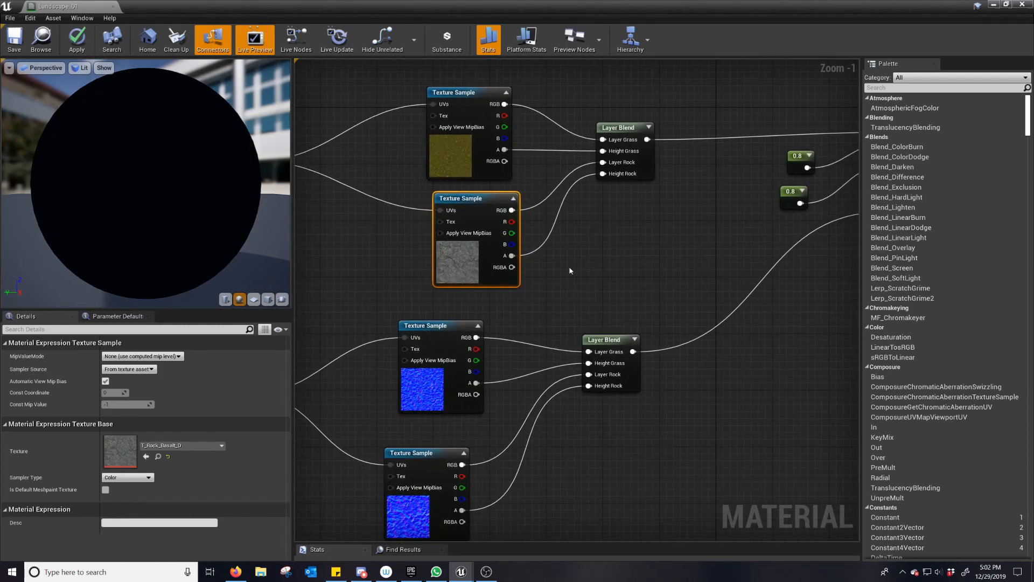
{"action": "scroll", "coordinate": [576, 283], "scroll_direction": "down", "scroll_amount": 3}
{"action": "scroll", "coordinate": [576, 283], "scroll_direction": "up", "scroll_amount": 1}
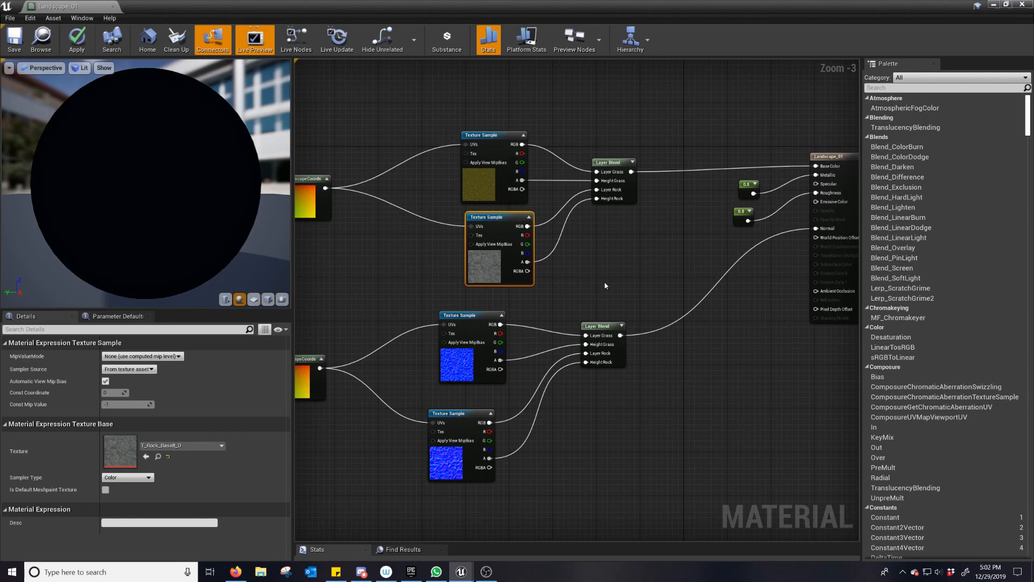
{"action": "scroll", "coordinate": [618, 236], "scroll_direction": "down", "scroll_amount": 3}
{"action": "scroll", "coordinate": [630, 229], "scroll_direction": "up", "scroll_amount": 3}
{"action": "scroll", "coordinate": [733, 236], "scroll_direction": "down", "scroll_amount": 1}
{"action": "scroll", "coordinate": [734, 235], "scroll_direction": "down", "scroll_amount": 1}
{"action": "right_click_drag", "start_coordinate": [708, 214], "coordinate": [639, 210]}
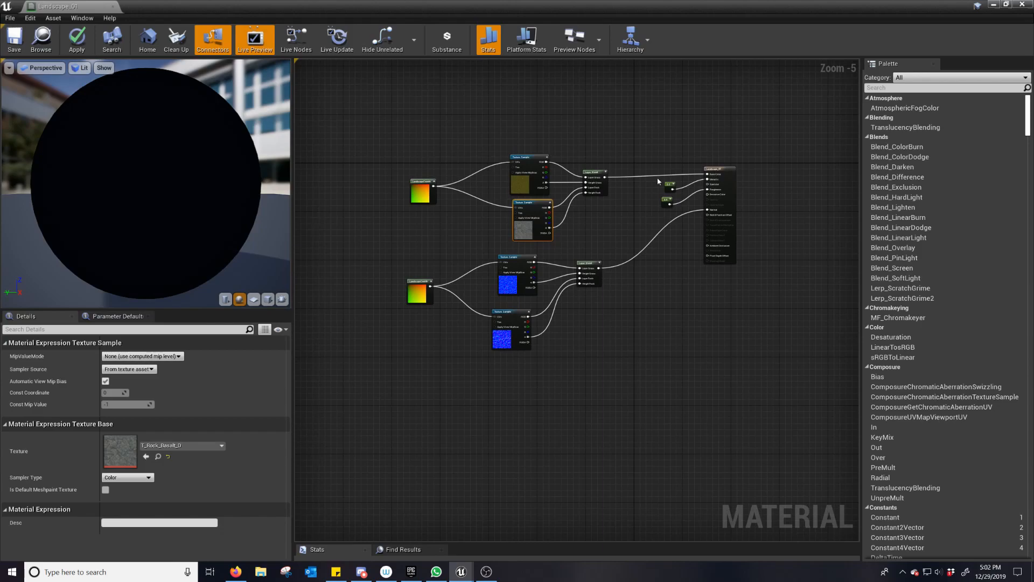
{"action": "scroll", "coordinate": [692, 235], "scroll_direction": "up", "scroll_amount": 3}
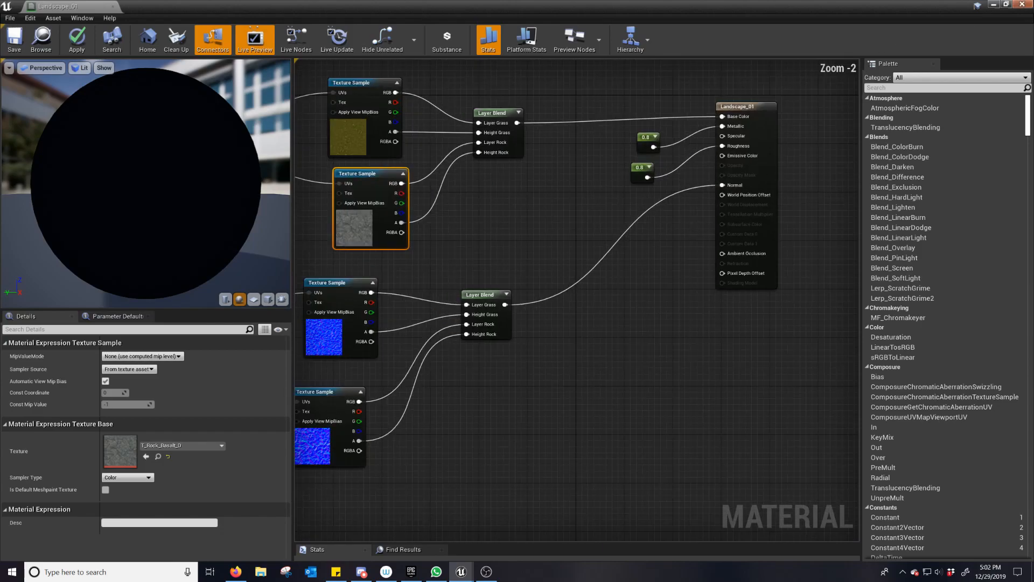
Close the Landscape_01 material, applying its changes to the original material.
{"action": "left_click", "coordinate": [1027, 5]}
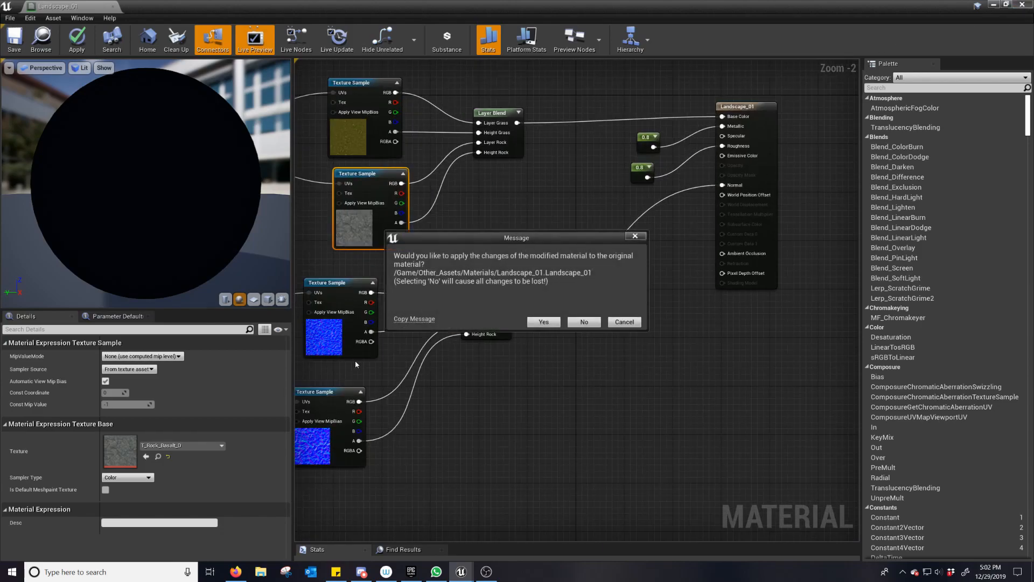
{"action": "left_click", "coordinate": [544, 322]}
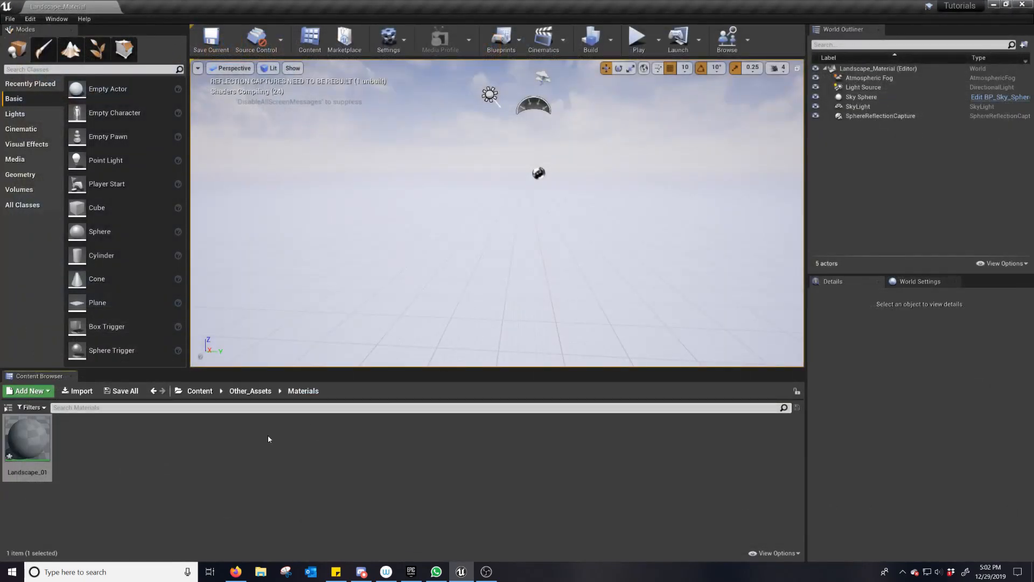
{"action": "left_click", "coordinate": [134, 469]}
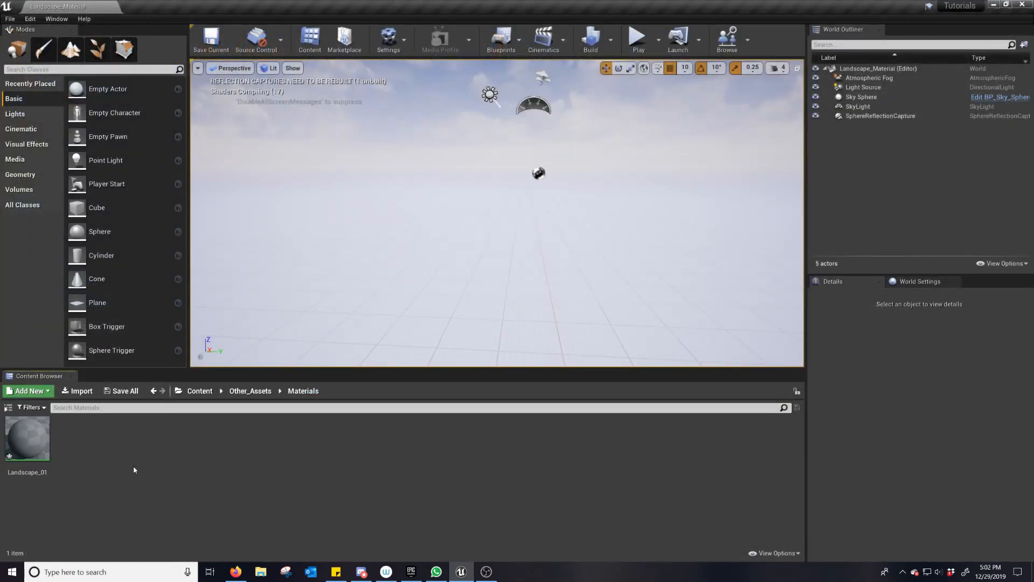
Create a new material named M_Landscape in the Materials folder and open it for editing.
{"action": "right_click", "coordinate": [134, 469]}
{"action": "left_click", "coordinate": [173, 257]}
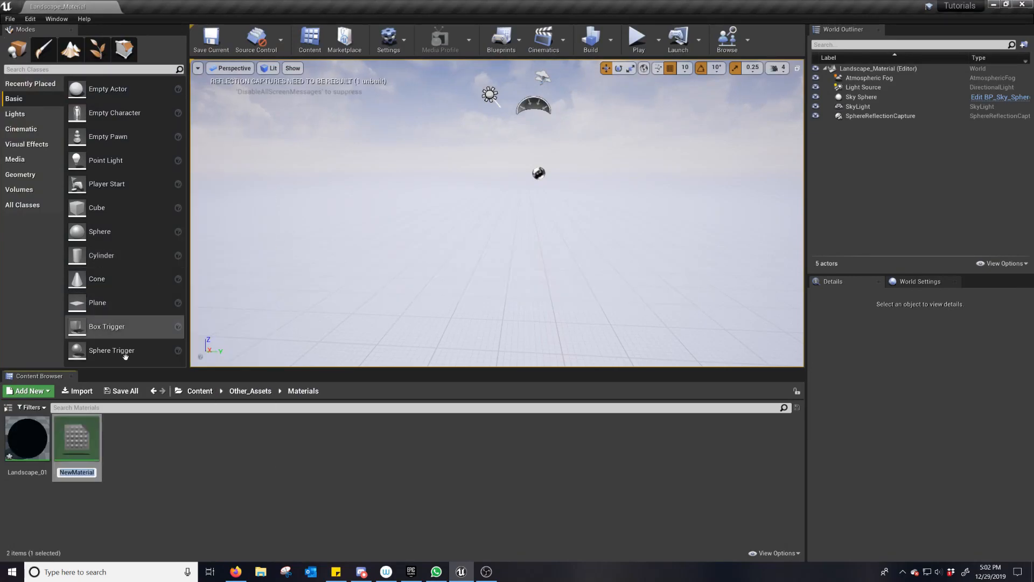
{"action": "key", "text": "BackSpace"}
{"action": "type", "text": "M_Landsc"}
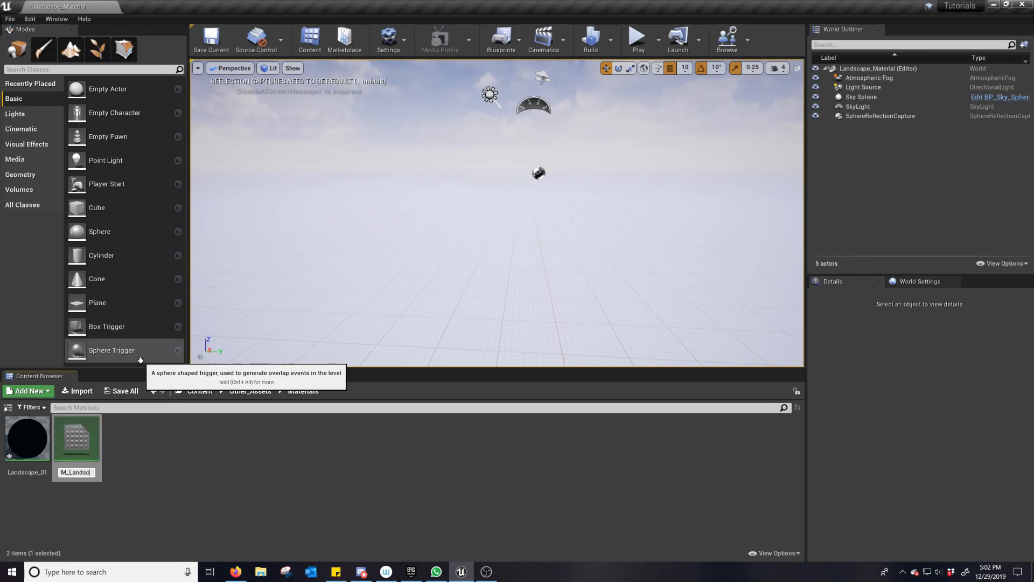
{"action": "type", "text": "ape"}
{"action": "key", "text": "Return"}
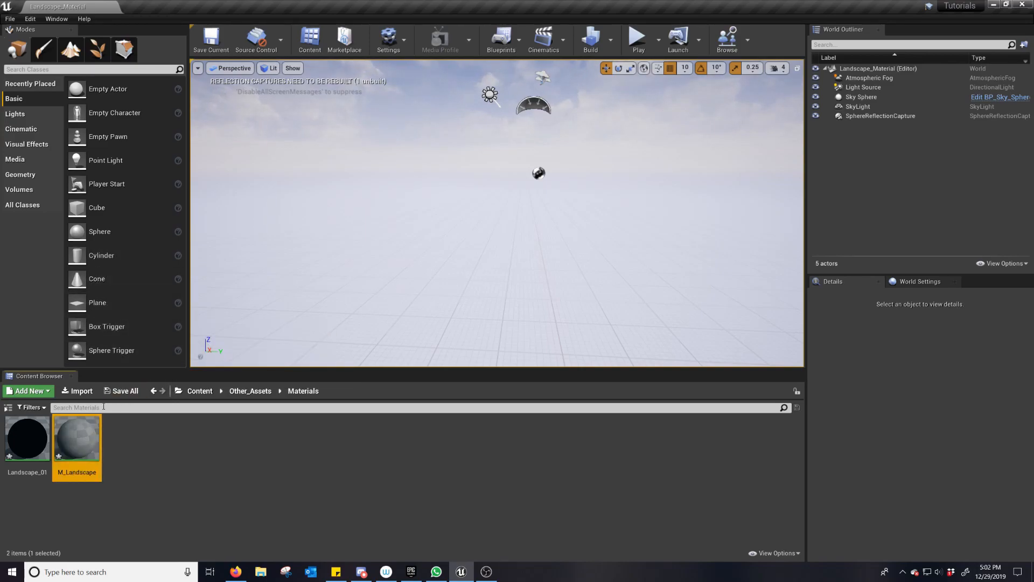
{"action": "double_click", "coordinate": [101, 444]}
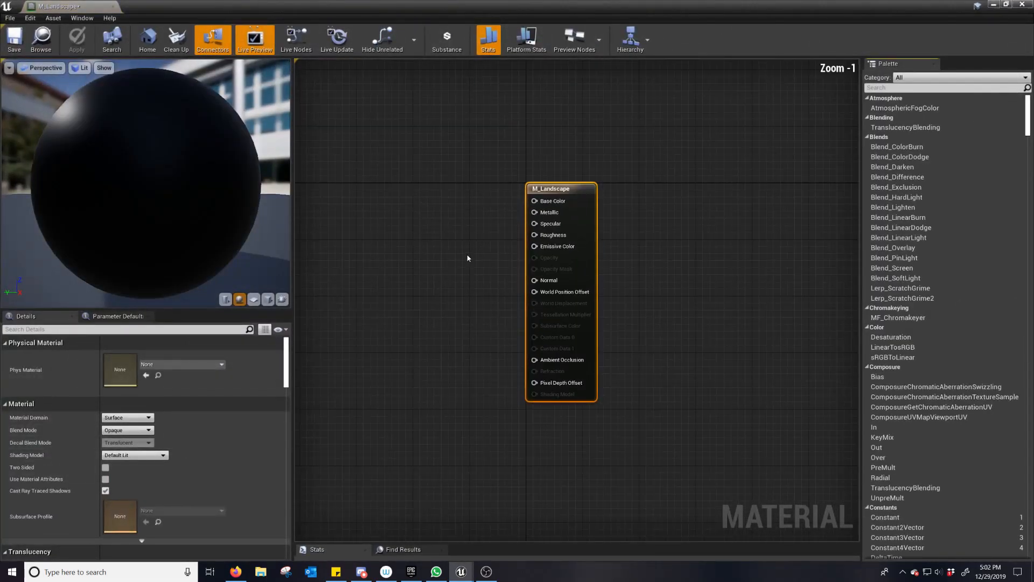
Add a LandscapeLayerBlend node to the graph and place it beside the upper inputs of the M_Landscape node.
{"action": "right_click_drag", "start_coordinate": [473, 267], "coordinate": [501, 276]}
{"action": "right_click", "coordinate": [462, 256]}
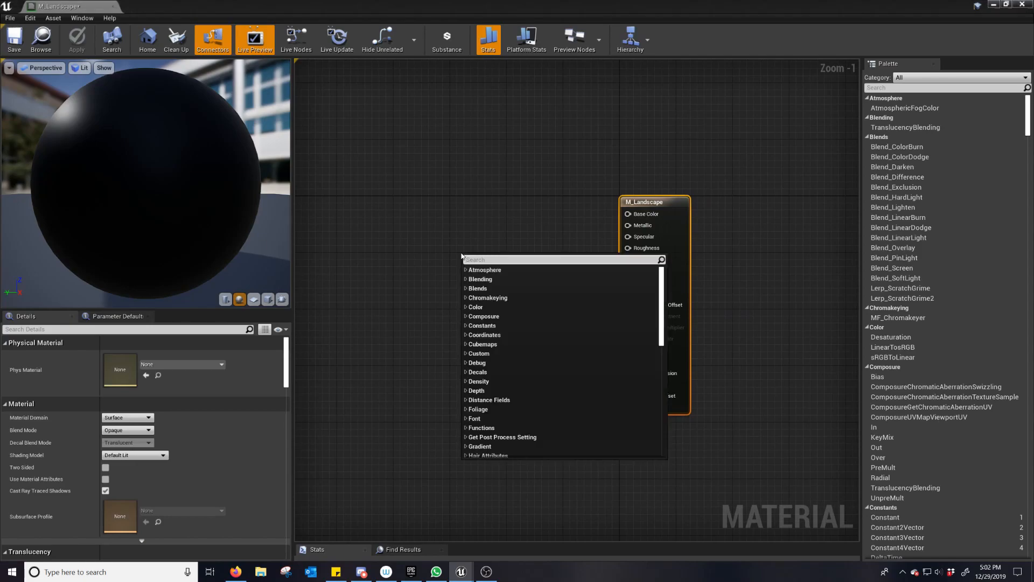
{"action": "type", "text": "land"}
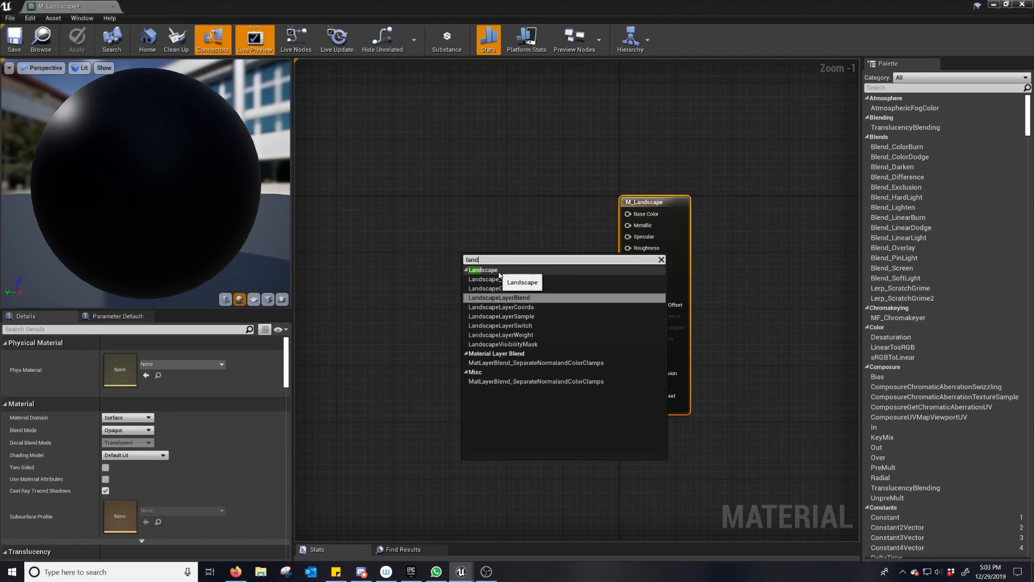
{"action": "left_click", "coordinate": [512, 299]}
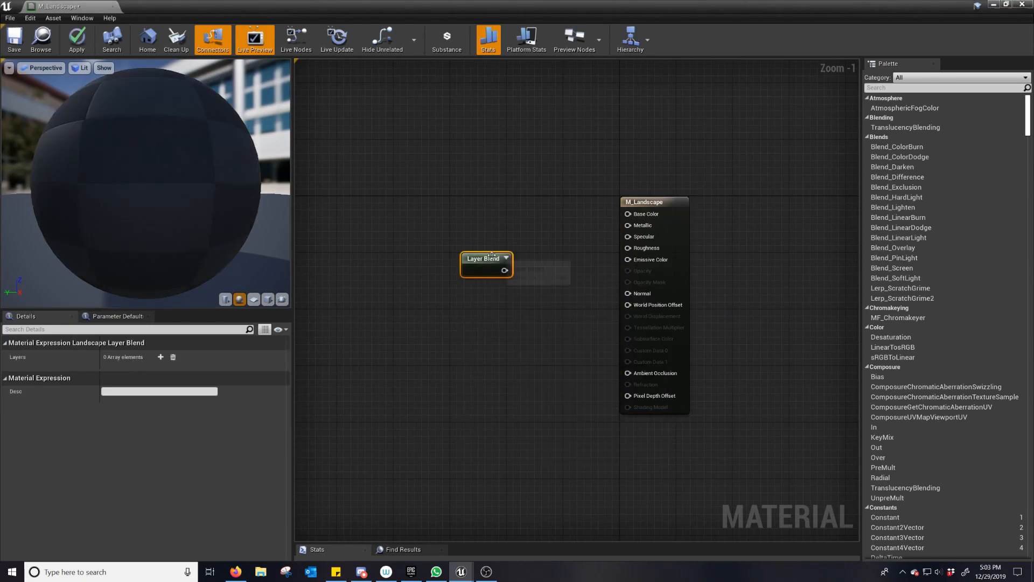
{"action": "left_click_drag", "start_coordinate": [492, 256], "coordinate": [495, 206]}
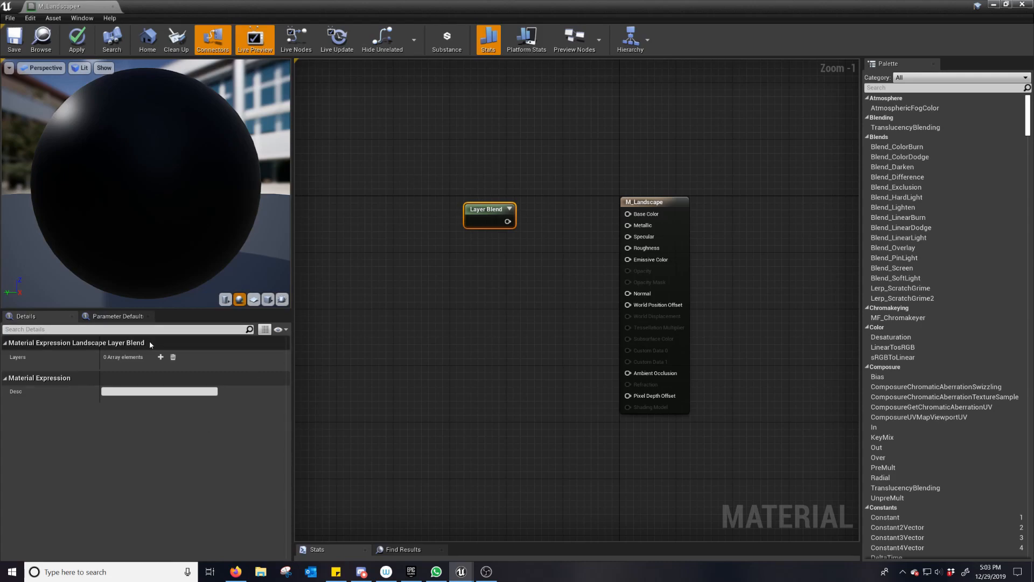
Add two layers to the Layer Blend node and name them Grass and Rock.
{"action": "left_click", "coordinate": [160, 358]}
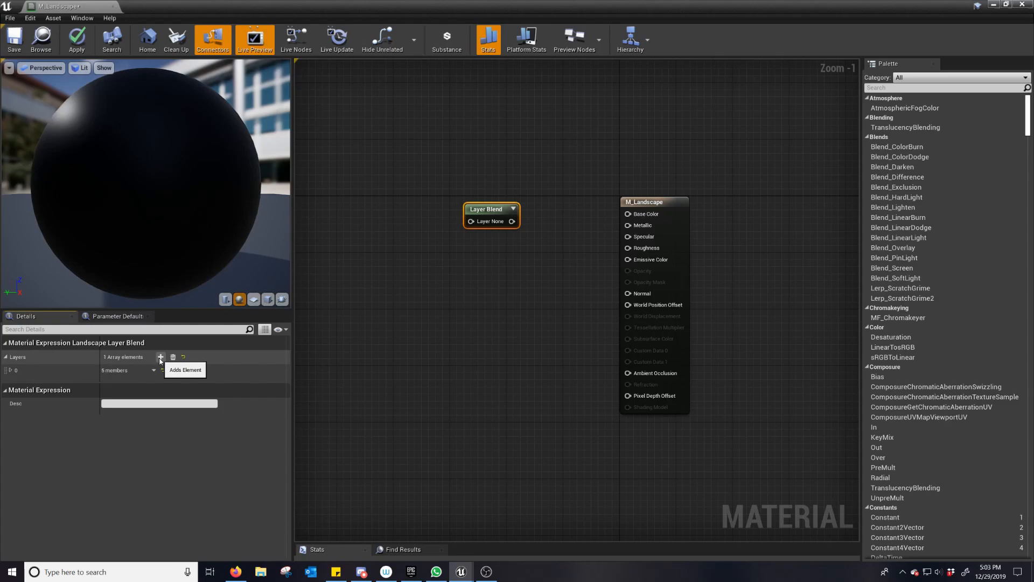
{"action": "left_click", "coordinate": [160, 357]}
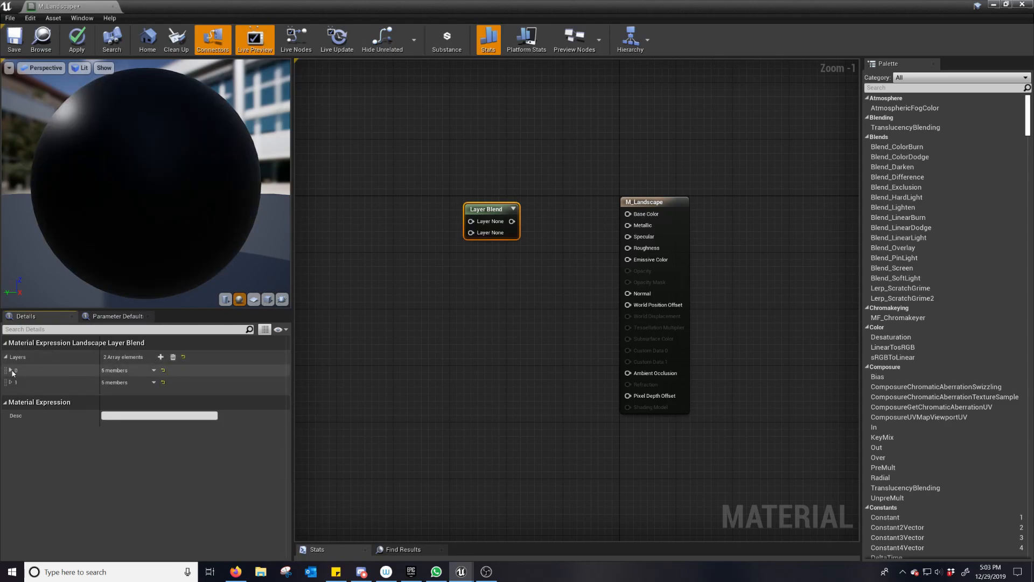
{"action": "left_click", "coordinate": [11, 370]}
{"action": "left_click", "coordinate": [138, 382]}
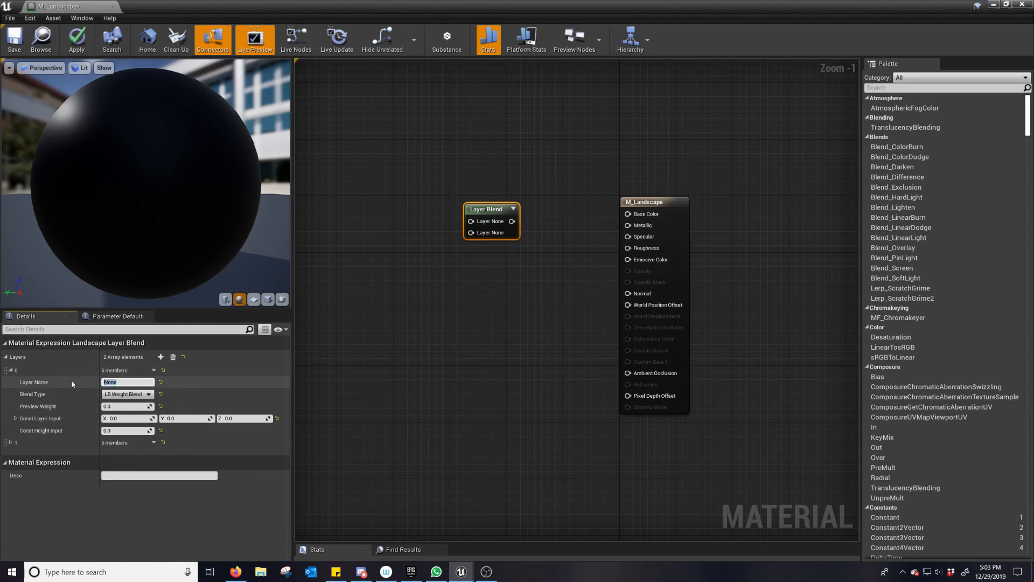
{"action": "type", "text": "Grass"}
{"action": "key", "text": "Return"}
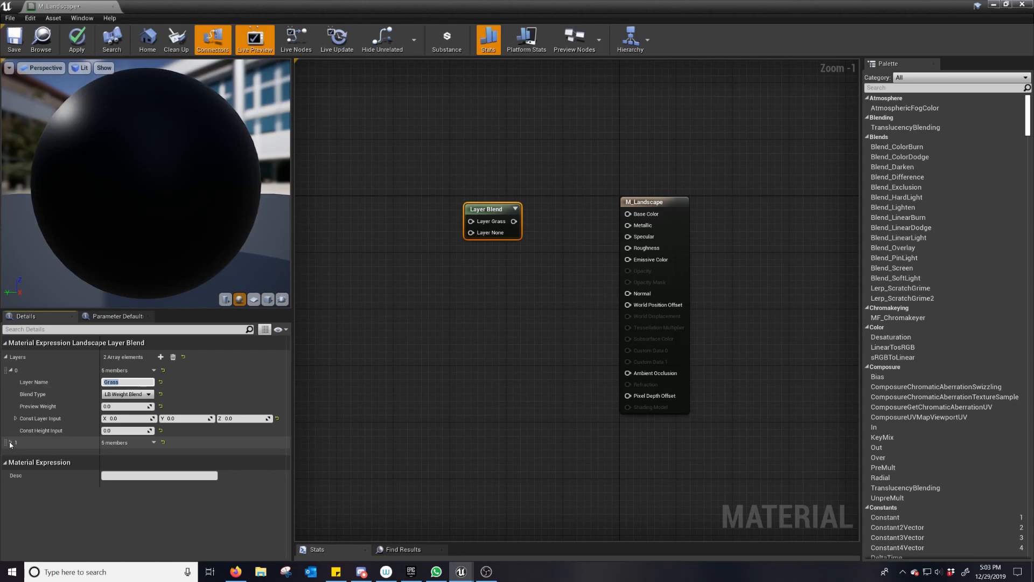
{"action": "left_click", "coordinate": [10, 441]}
{"action": "left_click", "coordinate": [128, 454]}
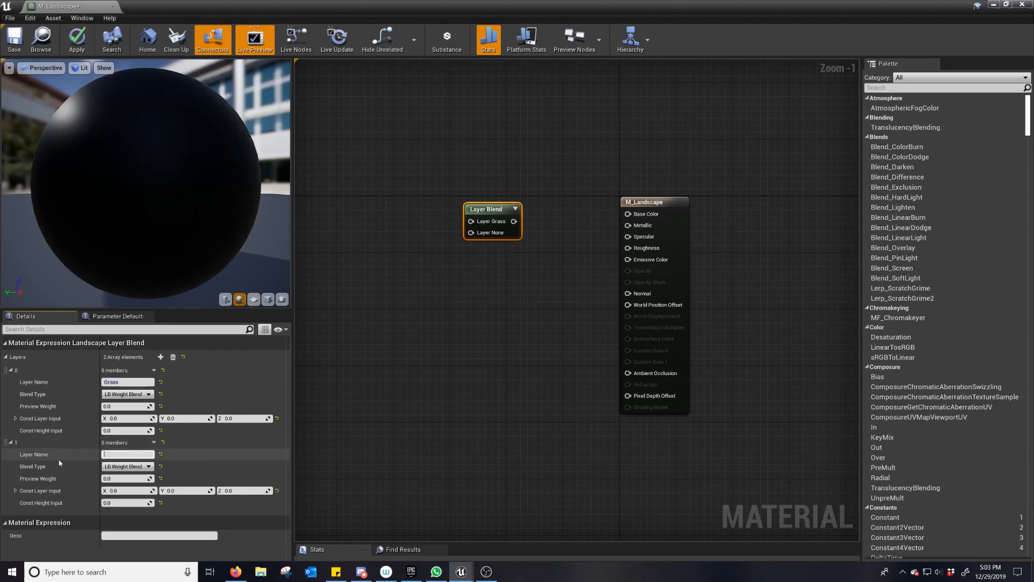
{"action": "type", "text": "Rock"}
Set the blend type of both the Grass and Rock layers to LB Height Blend and shift the node slightly towards the M_Landscape node.
{"action": "left_click", "coordinate": [111, 394]}
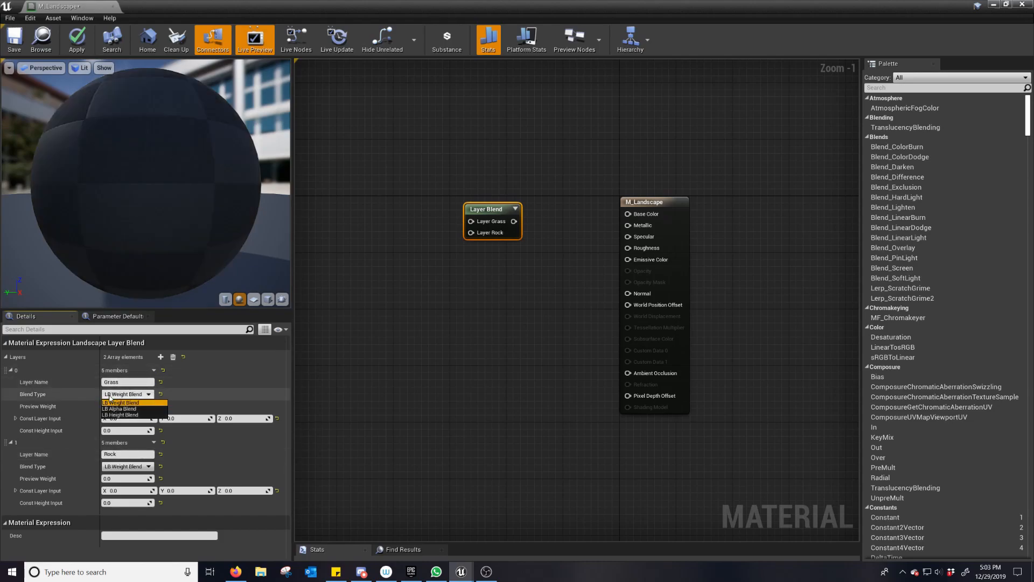
{"action": "left_click", "coordinate": [120, 415]}
{"action": "left_click", "coordinate": [135, 467]}
{"action": "left_click", "coordinate": [121, 487]}
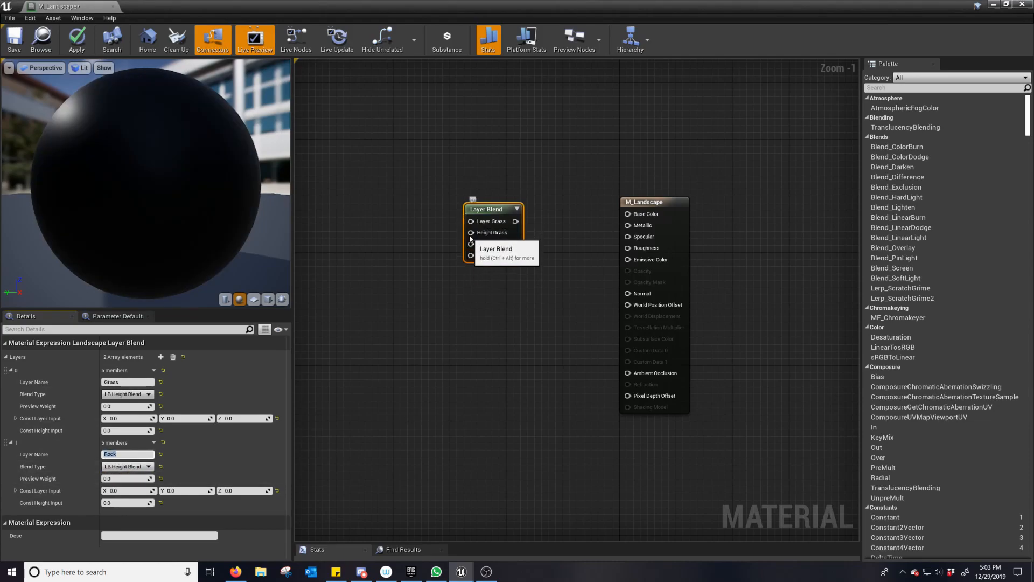
{"action": "left_click_drag", "start_coordinate": [488, 213], "coordinate": [509, 213]}
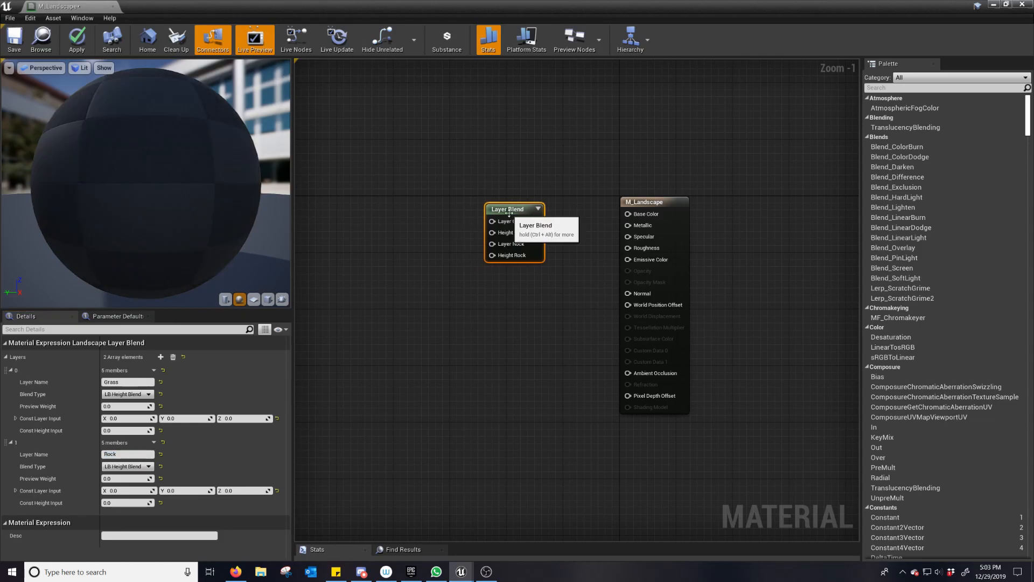
Add a LandscapeLayerCoords node and place it well to the left of the Layer Blend node, leaving space between them.
{"action": "left_click", "coordinate": [415, 254]}
{"action": "right_click_drag", "start_coordinate": [389, 257], "coordinate": [461, 254]}
{"action": "right_click", "coordinate": [460, 254]}
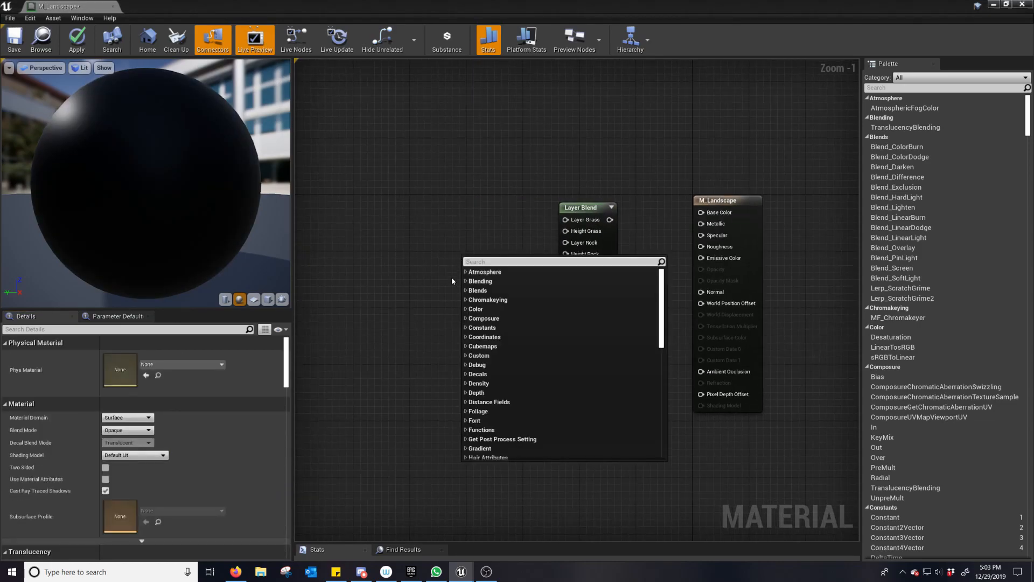
{"action": "type", "text": "land"}
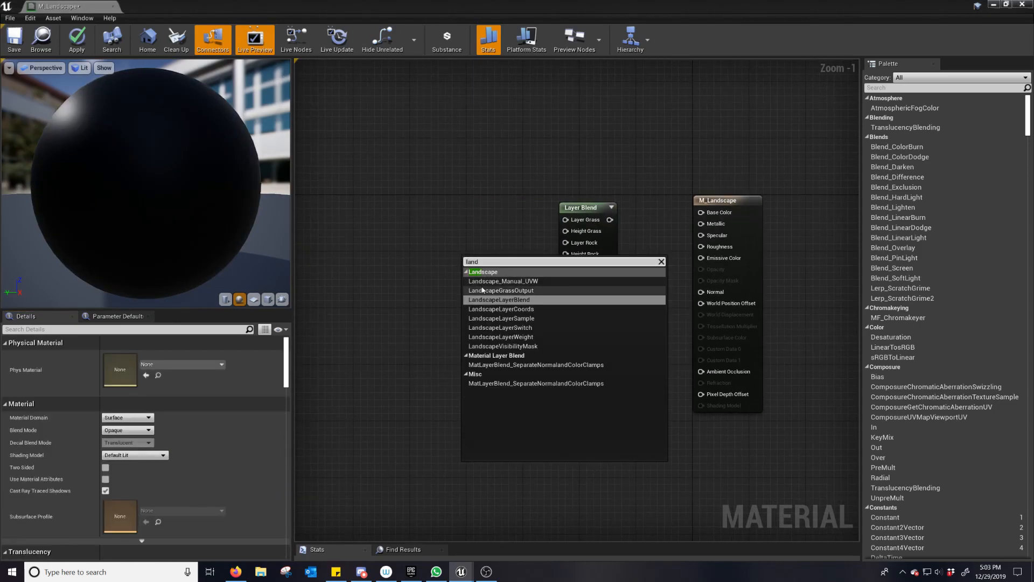
{"action": "left_click", "coordinate": [531, 314]}
{"action": "left_click_drag", "start_coordinate": [495, 261], "coordinate": [352, 203]}
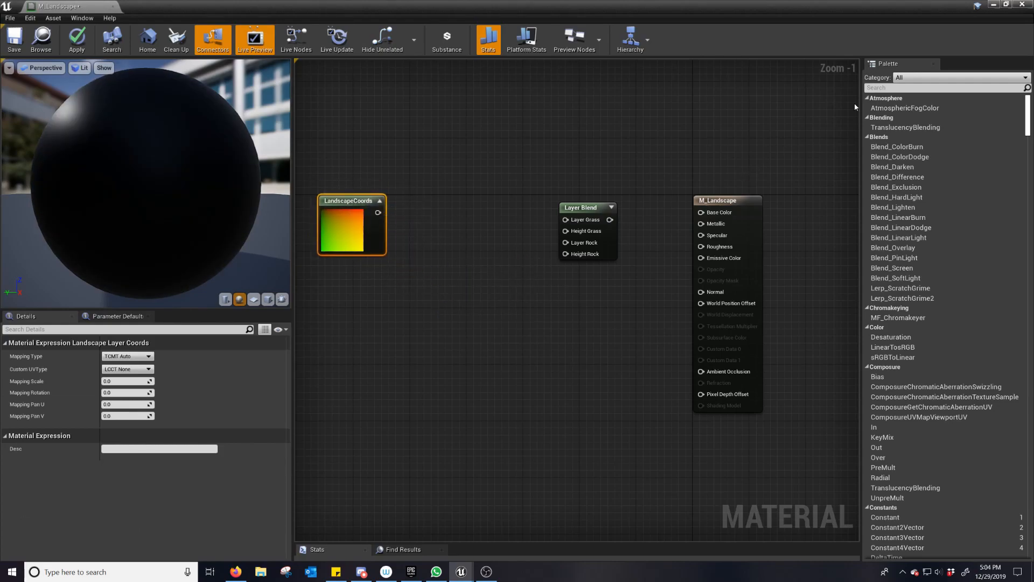
Shrink the material editor window to reveal the Content Browser and browse the textures in the StarterContent Textures folder.
{"action": "left_click", "coordinate": [1002, 5]}
{"action": "scroll", "coordinate": [492, 248], "scroll_direction": "down", "scroll_amount": 3}
{"action": "right_click_drag", "start_coordinate": [495, 265], "coordinate": [477, 255]}
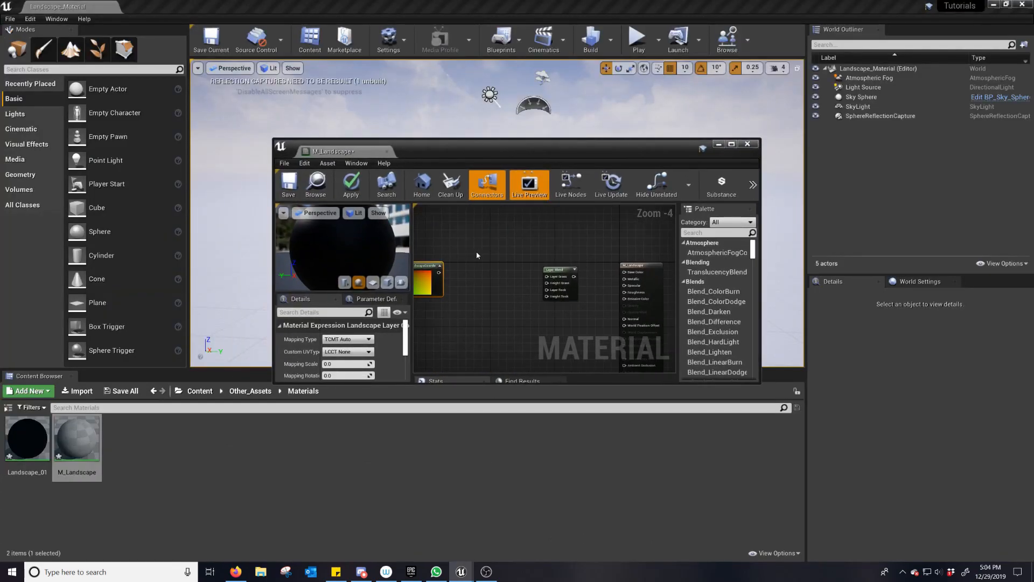
{"action": "left_click", "coordinate": [199, 391]}
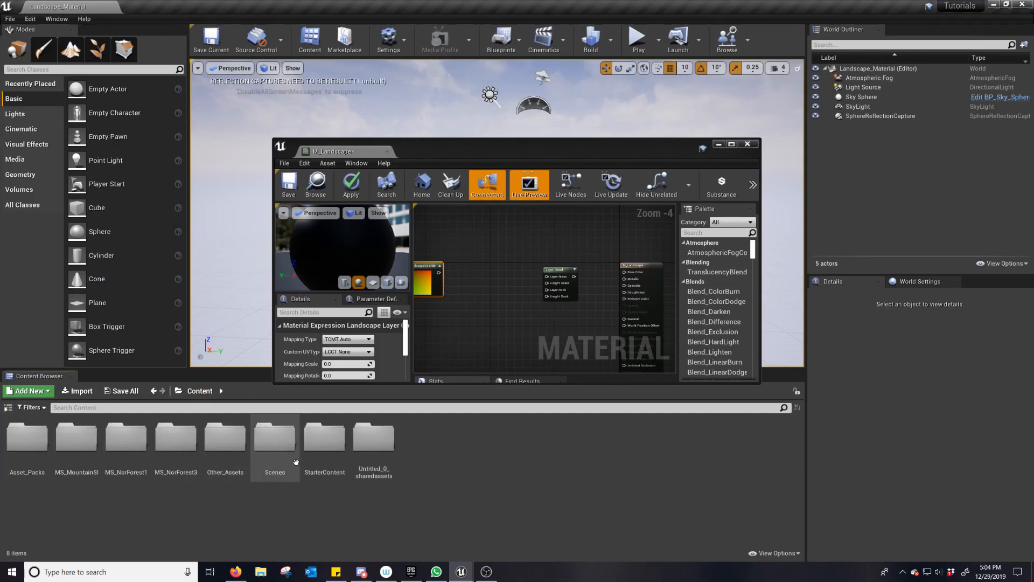
{"action": "double_click", "coordinate": [313, 468]}
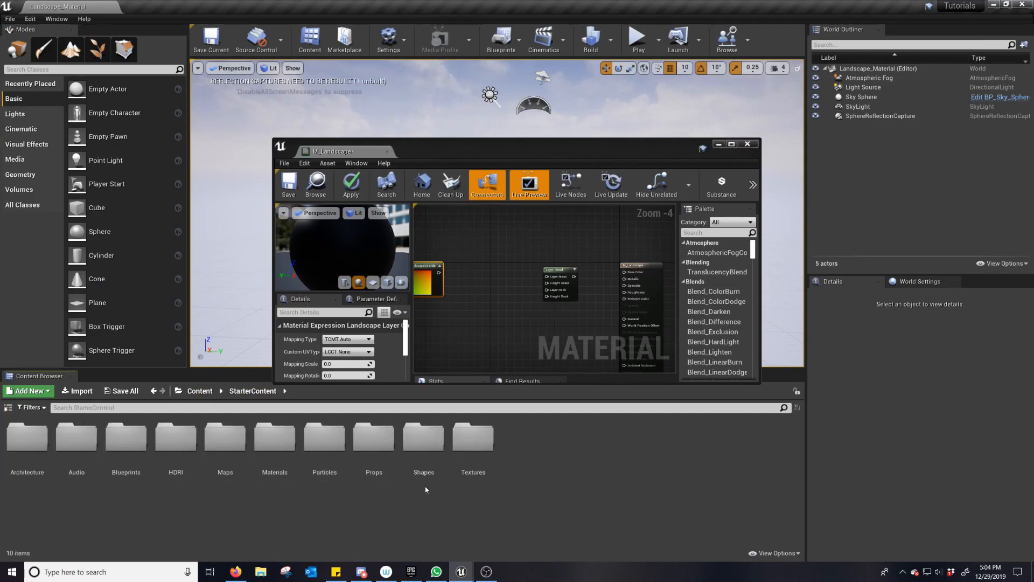
{"action": "double_click", "coordinate": [472, 447]}
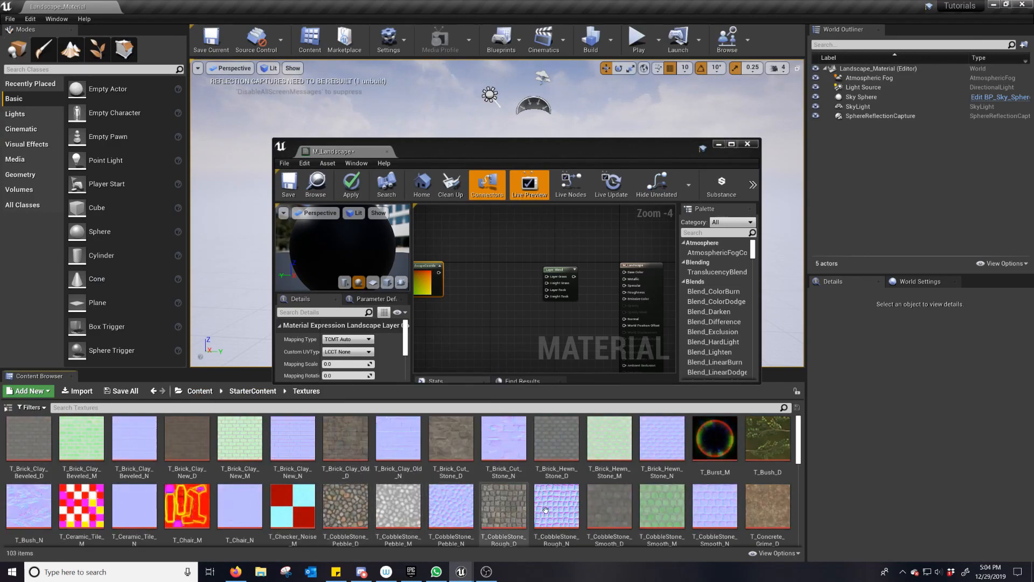
{"action": "scroll", "coordinate": [545, 509], "scroll_direction": "down", "scroll_amount": 3}
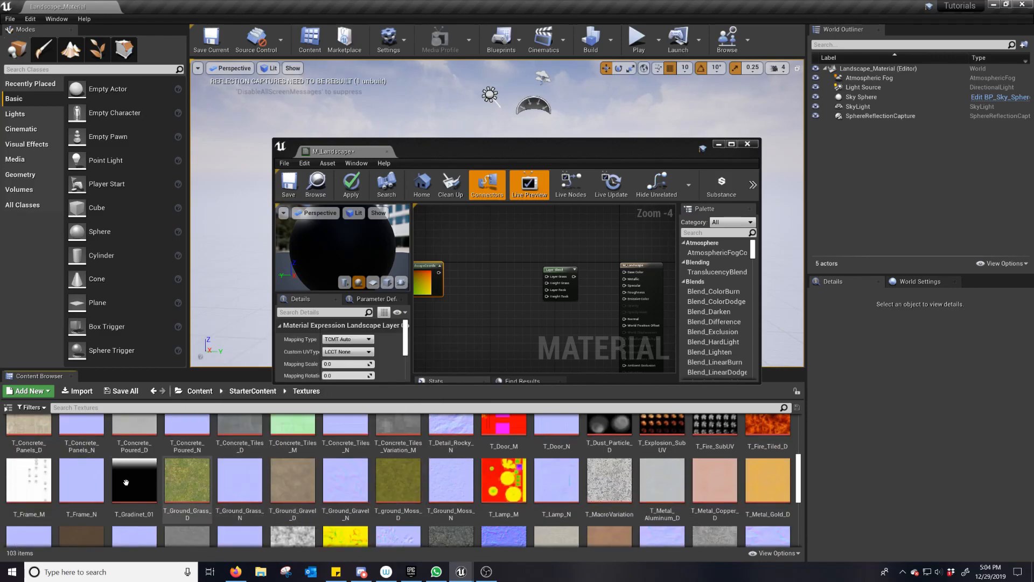
{"action": "scroll", "coordinate": [400, 477], "scroll_direction": "up", "scroll_amount": 1}
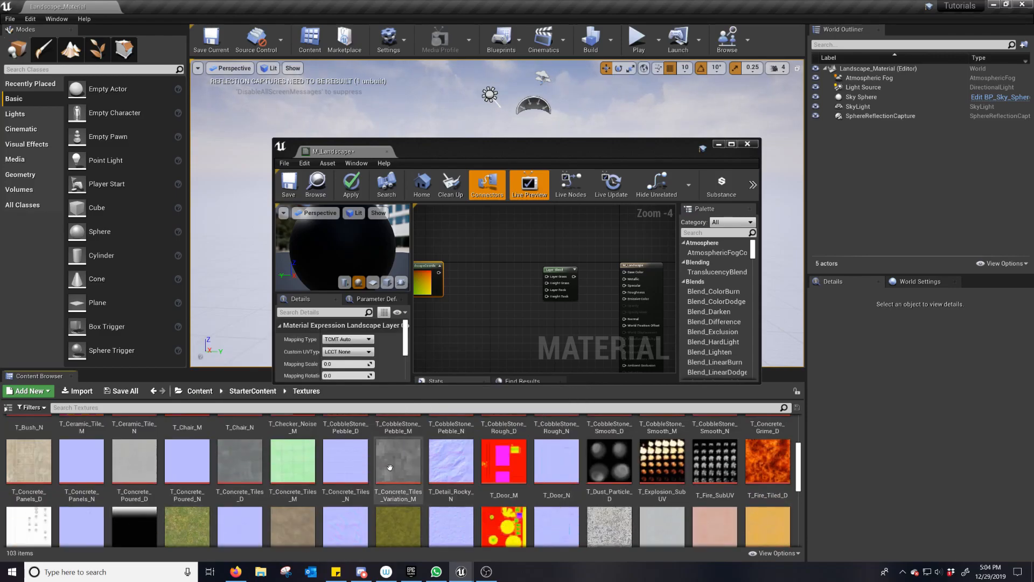
Add texture samples for T_Ground_Grass_D and T_Rock_Slate_D to the material graph between the landscape coordinates and the Layer Blend node.
{"action": "scroll", "coordinate": [400, 477], "scroll_direction": "down", "scroll_amount": 1}
{"action": "left_click_drag", "start_coordinate": [187, 453], "coordinate": [465, 257]}
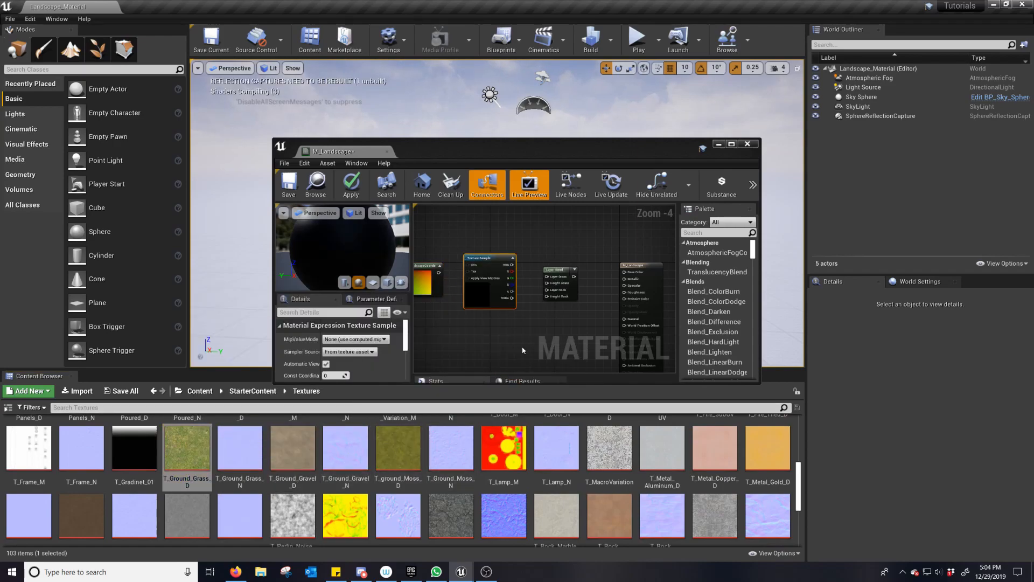
{"action": "scroll", "coordinate": [539, 474], "scroll_direction": "down", "scroll_amount": 1}
{"action": "scroll", "coordinate": [701, 506], "scroll_direction": "down", "scroll_amount": 1}
{"action": "left_click", "coordinate": [700, 474]}
{"action": "left_click_drag", "start_coordinate": [692, 472], "coordinate": [455, 304]}
Maximize the material editor and move the rock texture sample directly below the grass sample so they do not overlap.
{"action": "left_click", "coordinate": [731, 144]}
{"action": "scroll", "coordinate": [510, 295], "scroll_direction": "up", "scroll_amount": 2}
{"action": "scroll", "coordinate": [510, 295], "scroll_direction": "up", "scroll_amount": 1}
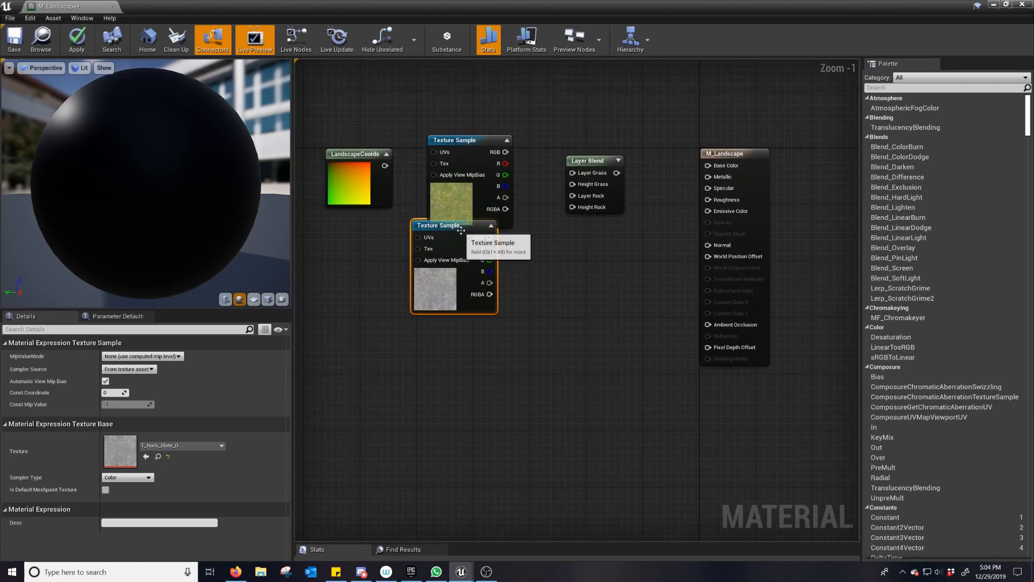
{"action": "left_click_drag", "start_coordinate": [461, 221], "coordinate": [487, 245]}
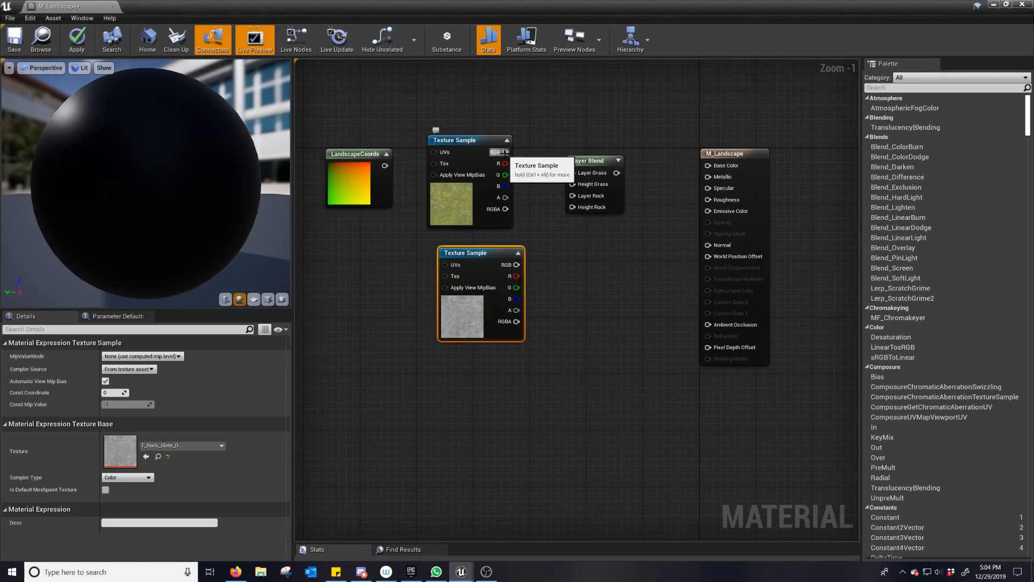
Wire both samples' RGB and alpha outputs to the matching layer and height inputs, and the landscape coordinates to the grass sample's UVs.
{"action": "left_click_drag", "start_coordinate": [503, 152], "coordinate": [571, 173]}
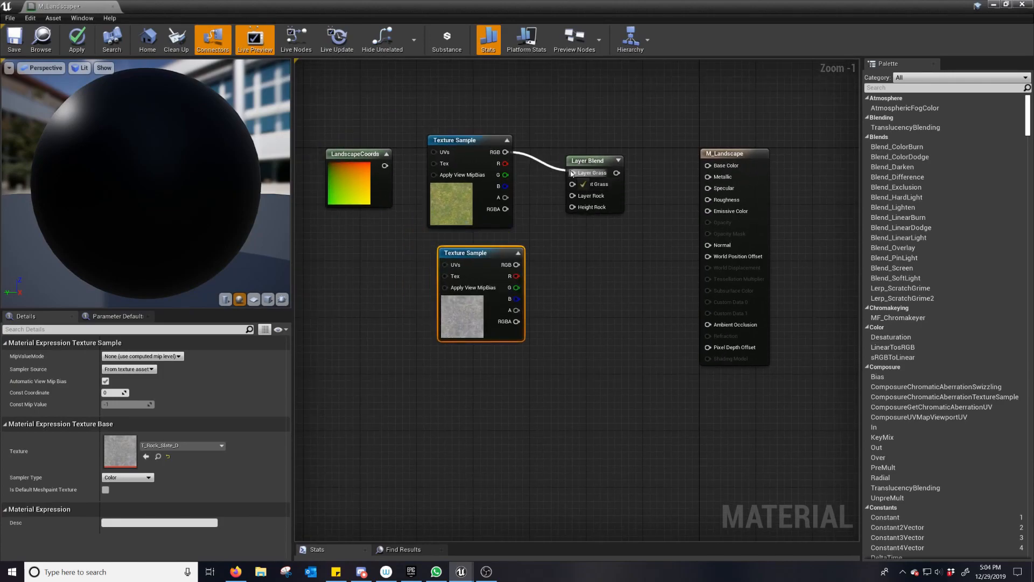
{"action": "left_click_drag", "start_coordinate": [516, 265], "coordinate": [576, 197]}
{"action": "left_click_drag", "start_coordinate": [506, 197], "coordinate": [572, 188]}
{"action": "left_click_drag", "start_coordinate": [516, 310], "coordinate": [575, 213]}
{"action": "left_click_drag", "start_coordinate": [384, 165], "coordinate": [434, 153]}
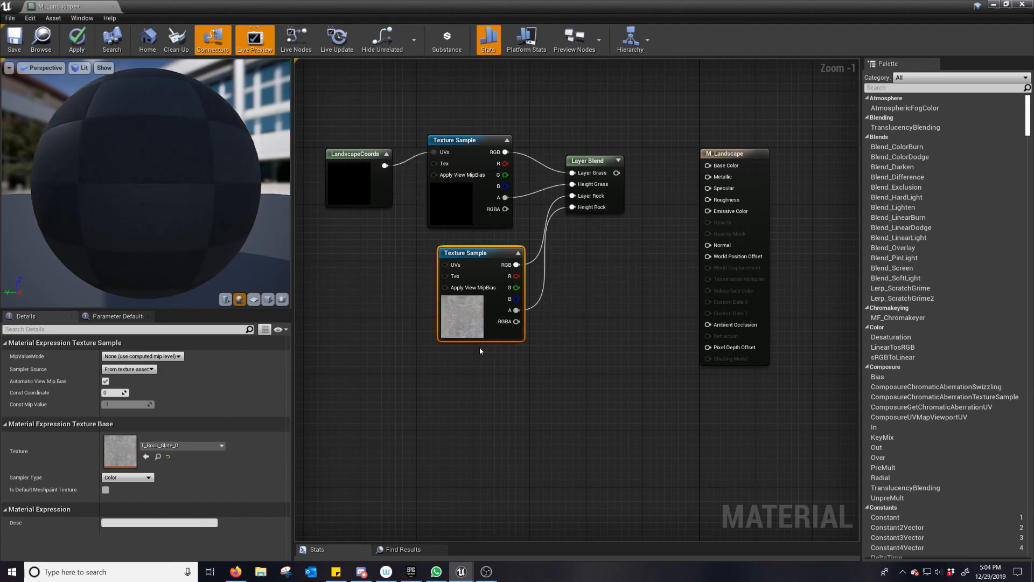
Align the rock sample under the grass sample and move both samples and the LandscapeCoords node farther away from the Layer Blend node.
{"action": "left_click_drag", "start_coordinate": [479, 252], "coordinate": [472, 245]}
{"action": "left_click_drag", "start_coordinate": [333, 125], "coordinate": [488, 325]}
{"action": "left_click_drag", "start_coordinate": [470, 139], "coordinate": [397, 139]}
{"action": "right_click_drag", "start_coordinate": [573, 334], "coordinate": [686, 364]}
{"action": "scroll", "coordinate": [535, 321], "scroll_direction": "up", "scroll_amount": 1}
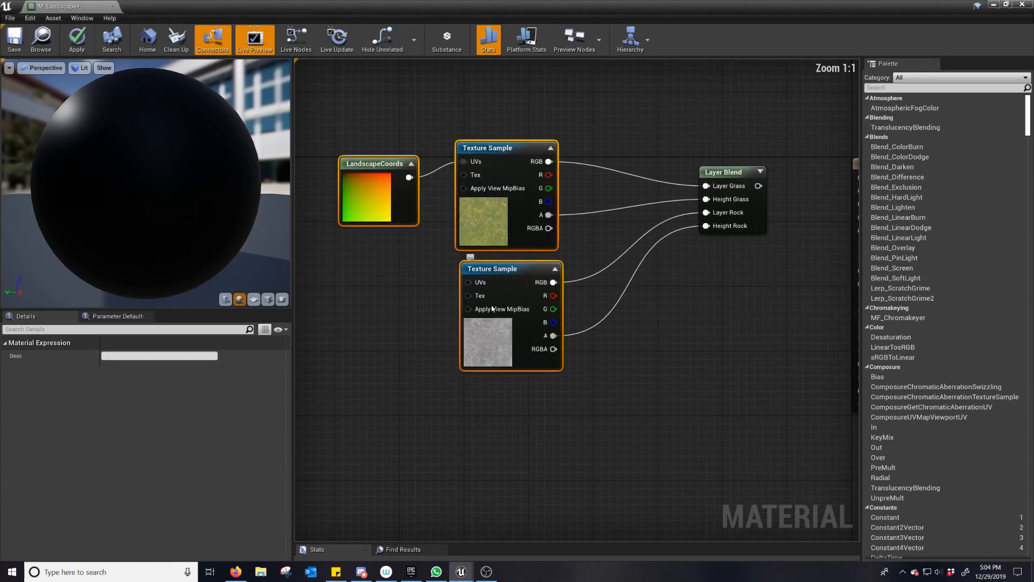
{"action": "right_click_drag", "start_coordinate": [579, 334], "coordinate": [523, 389]}
Connect the Layer Blend output to Base Color and the LandscapeCoords output to the rock sample's UVs.
{"action": "left_click_drag", "start_coordinate": [626, 245], "coordinate": [732, 237]}
{"action": "scroll", "coordinate": [220, 270], "scroll_direction": "down", "scroll_amount": 5}
{"action": "scroll", "coordinate": [116, 190], "scroll_direction": "up", "scroll_amount": 5}
{"action": "right_click_drag", "start_coordinate": [524, 403], "coordinate": [645, 413]}
{"action": "scroll", "coordinate": [645, 413], "scroll_direction": "down", "scroll_amount": 1}
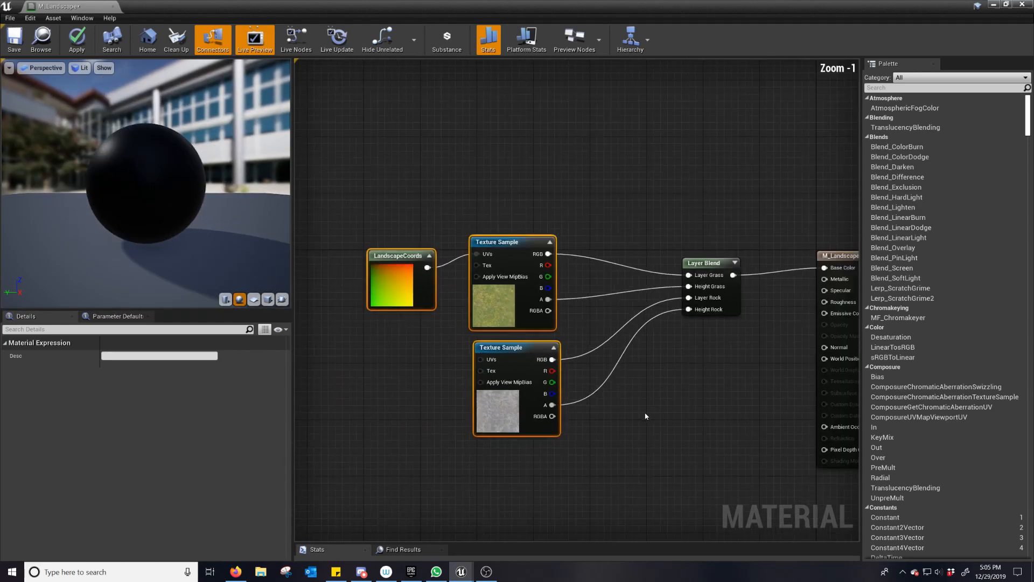
{"action": "scroll", "coordinate": [645, 415], "scroll_direction": "down", "scroll_amount": 2}
{"action": "left_click_drag", "start_coordinate": [476, 301], "coordinate": [523, 373]}
{"action": "right_click_drag", "start_coordinate": [654, 396], "coordinate": [584, 318]}
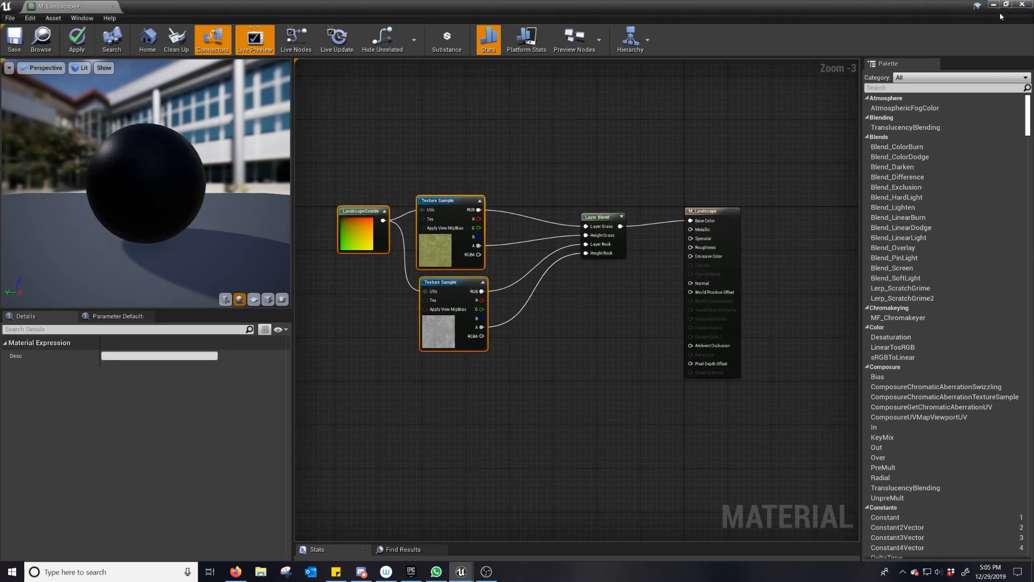
Duplicate the LandscapeCoords node, both texture samples and the Layer Blend node, and place the copies directly below the originals.
{"action": "left_click", "coordinate": [591, 408]}
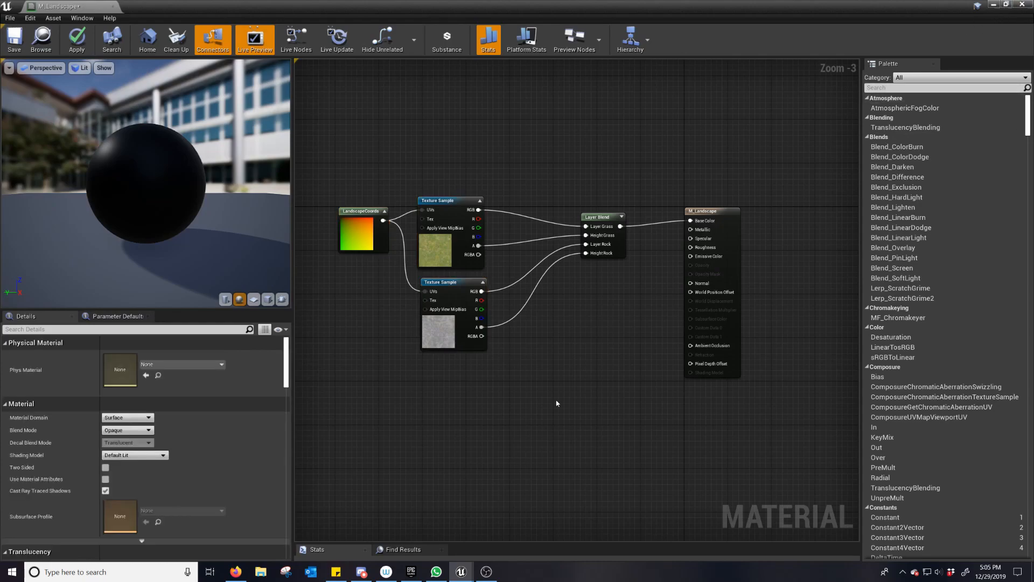
{"action": "left_click_drag", "start_coordinate": [342, 148], "coordinate": [605, 325]}
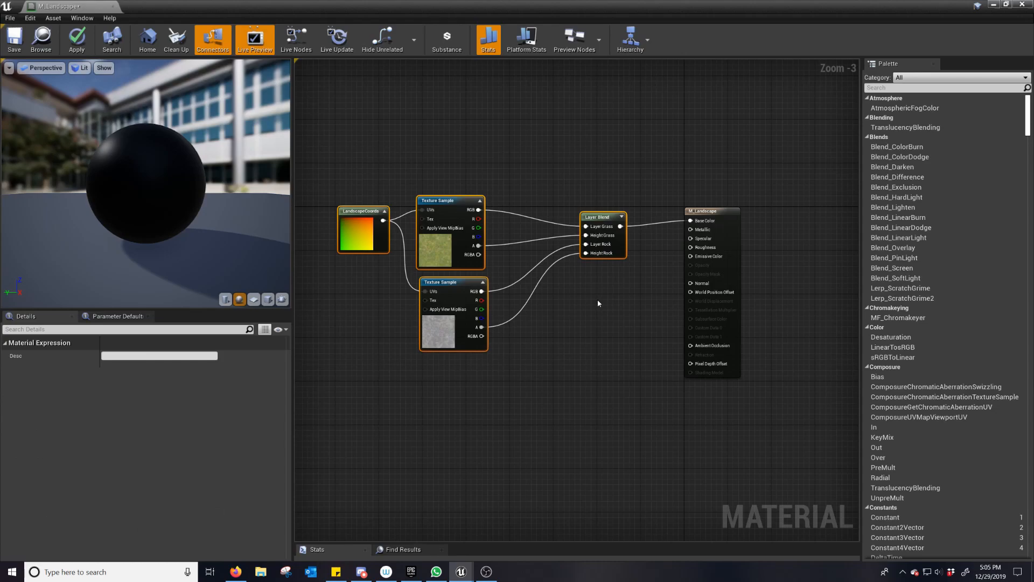
{"action": "right_click_drag", "start_coordinate": [565, 332], "coordinate": [574, 256]}
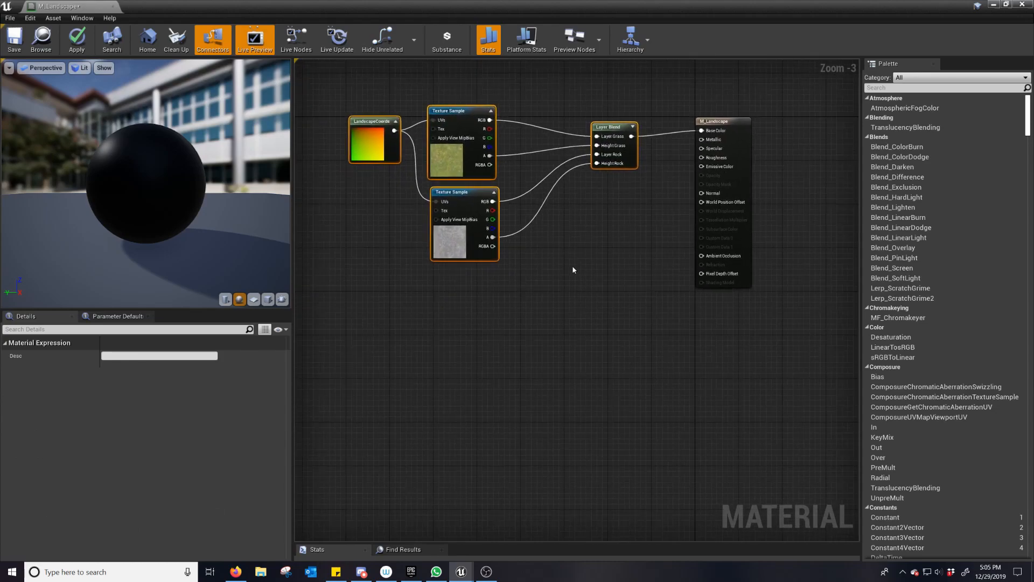
{"action": "key", "text": "ctrl+v"}
{"action": "left_click_drag", "start_coordinate": [591, 276], "coordinate": [481, 293]}
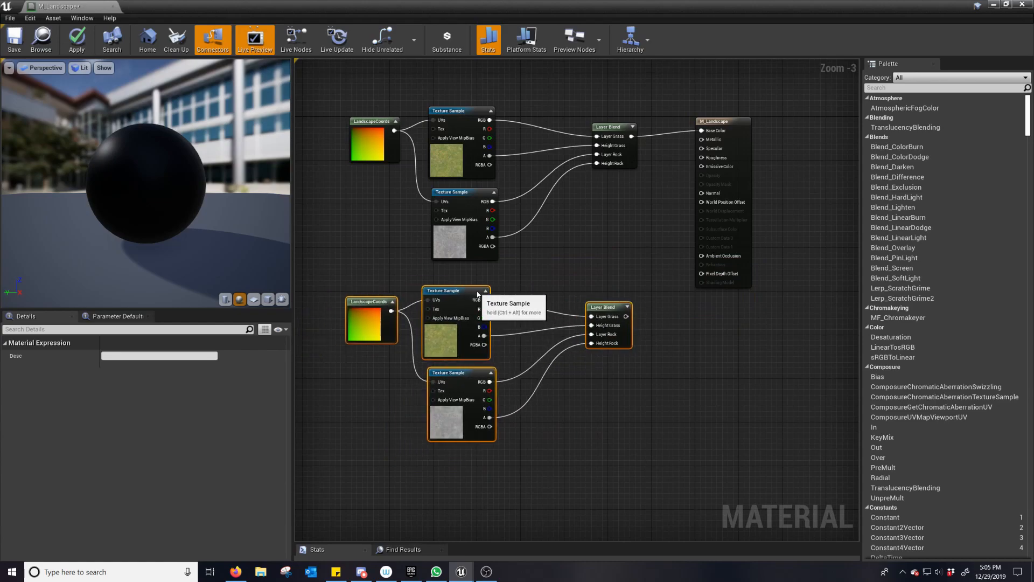
{"action": "left_click", "coordinate": [609, 436]}
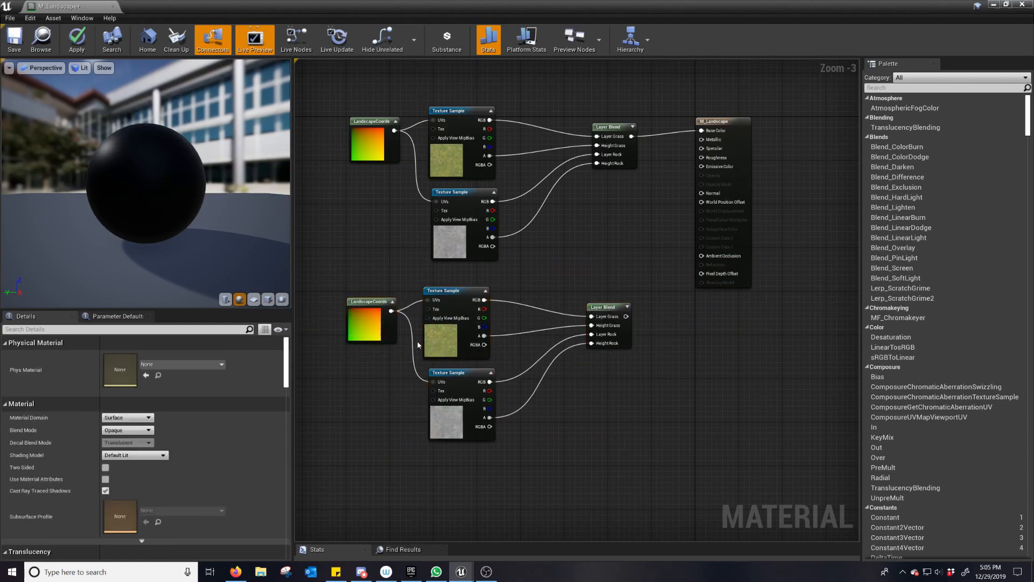
Set the duplicated samples' textures to T_Ground_Grass_N and T_Rock_Slate_N, and line up the rock normal sample beneath the grass one.
{"action": "left_click", "coordinate": [446, 341]}
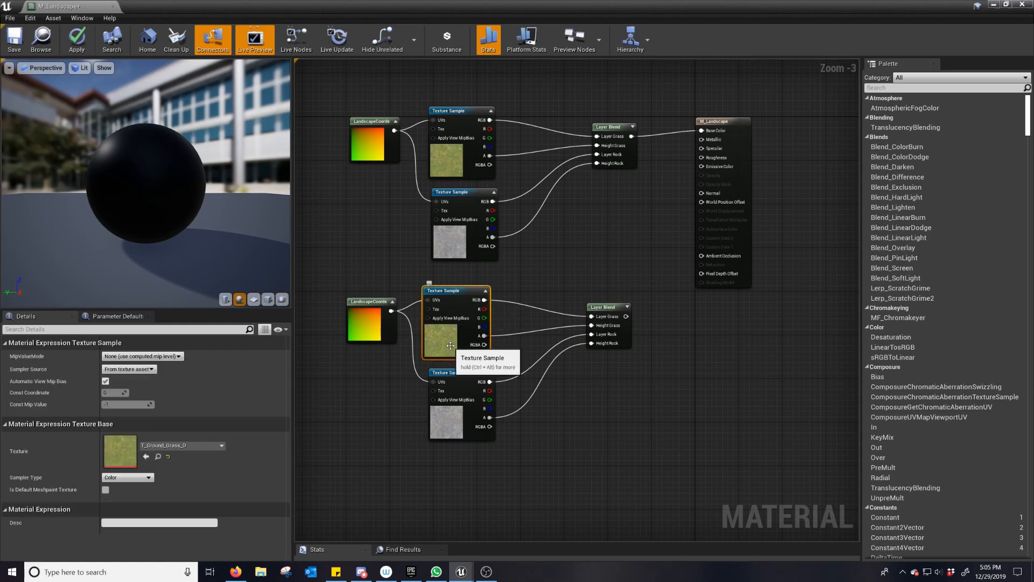
{"action": "left_click", "coordinate": [174, 447]}
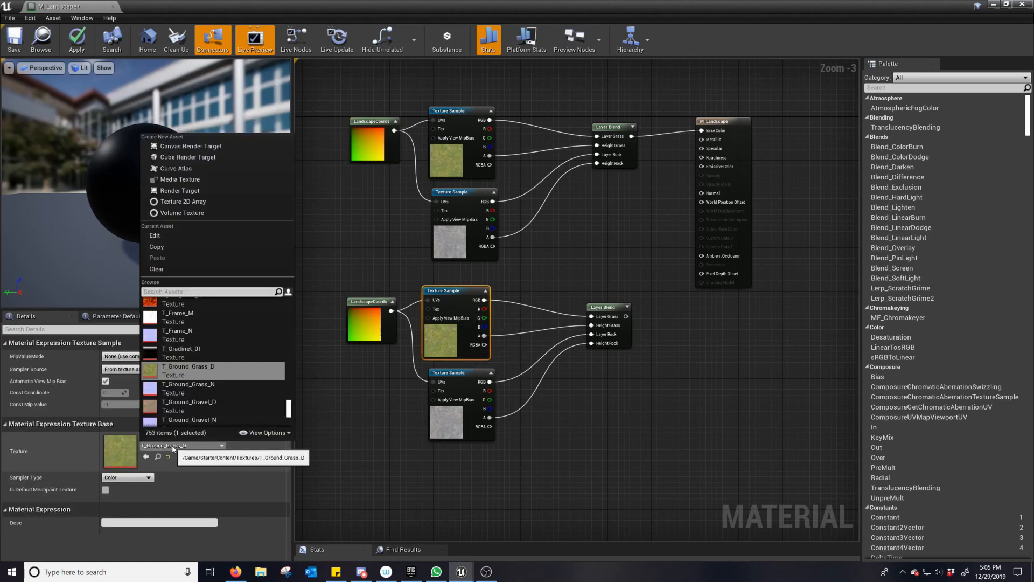
{"action": "left_click", "coordinate": [181, 394]}
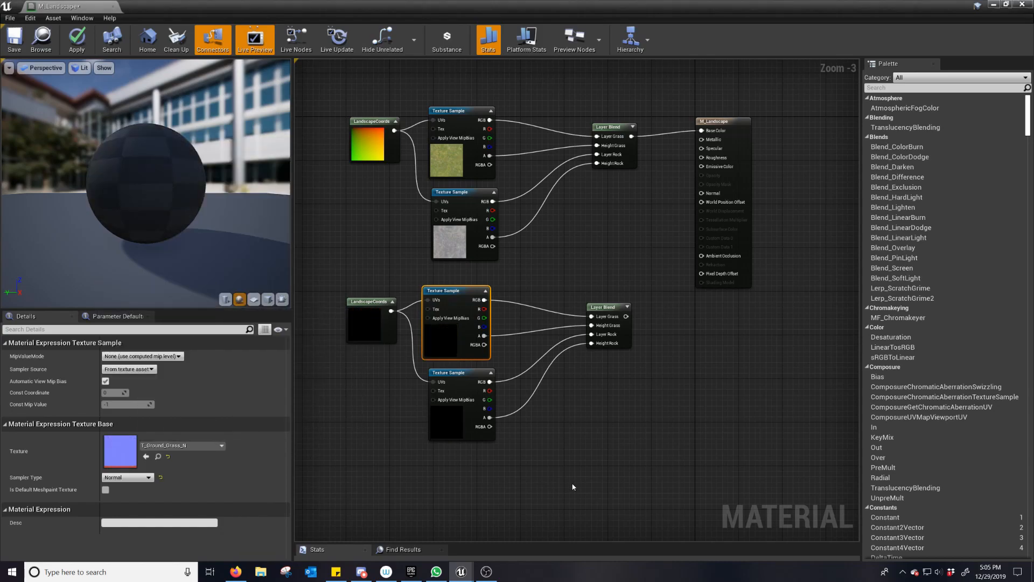
{"action": "left_click", "coordinate": [453, 426]}
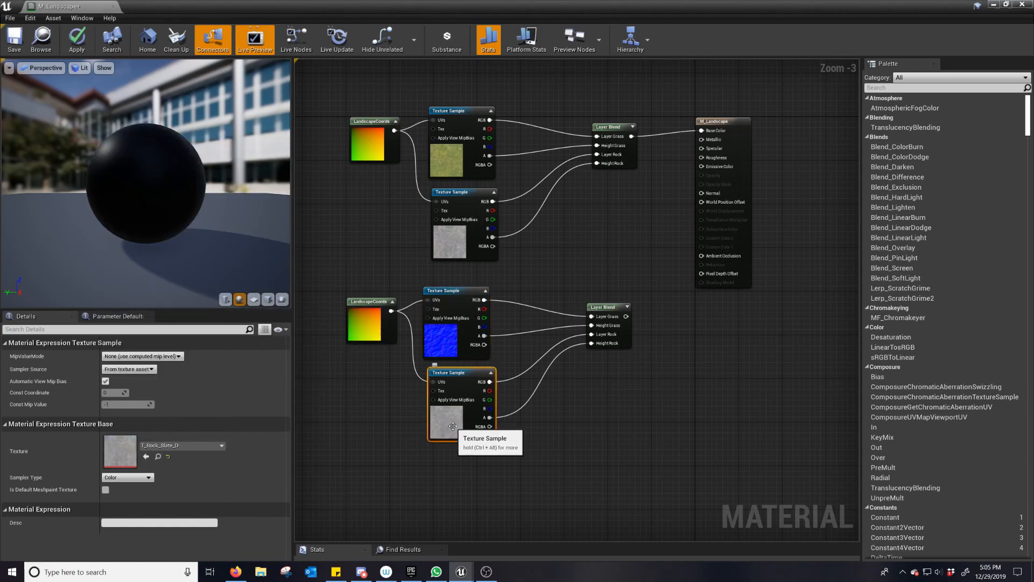
{"action": "left_click", "coordinate": [185, 445]}
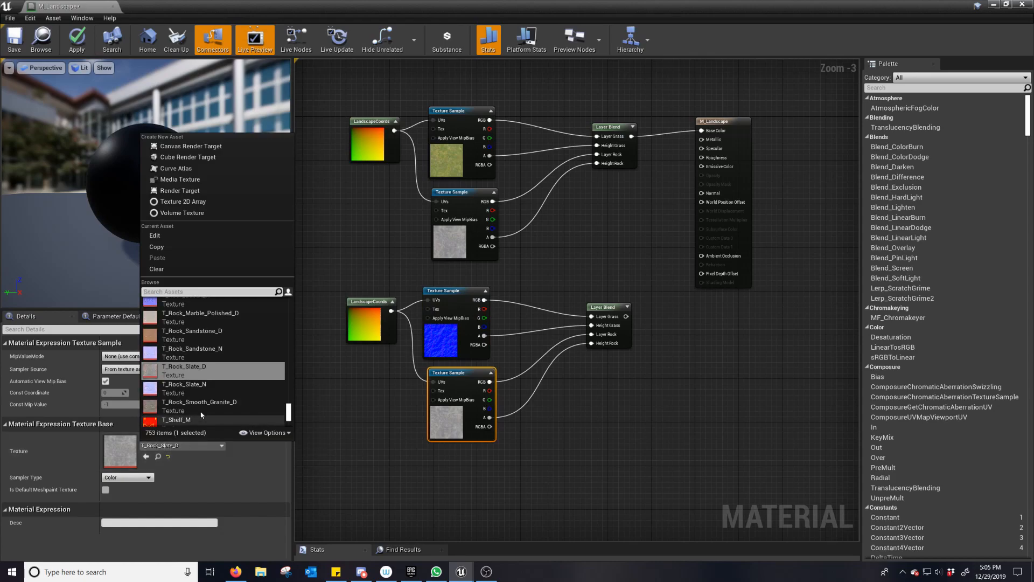
{"action": "left_click", "coordinate": [183, 387]}
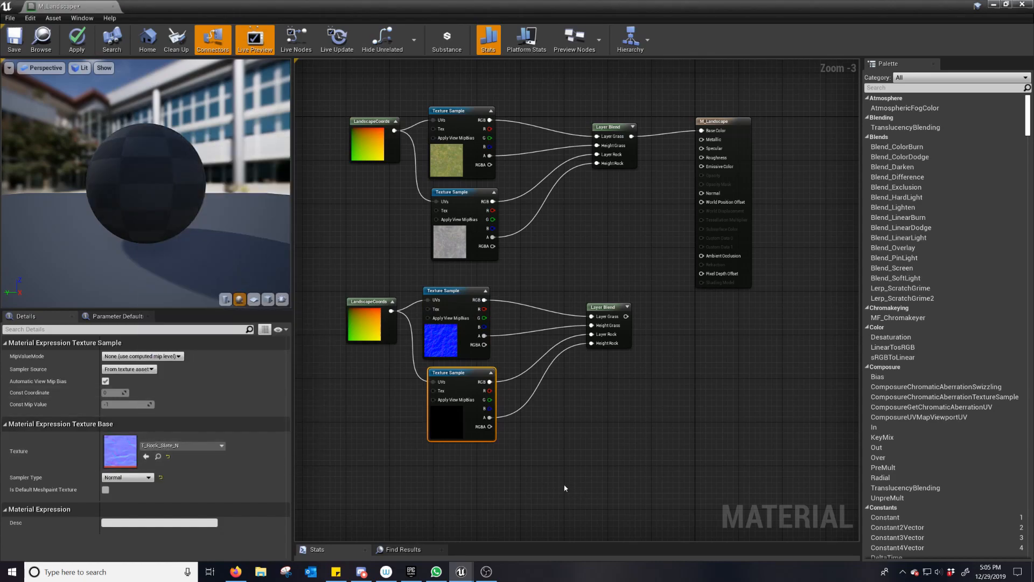
{"action": "left_click_drag", "start_coordinate": [447, 372], "coordinate": [441, 377]}
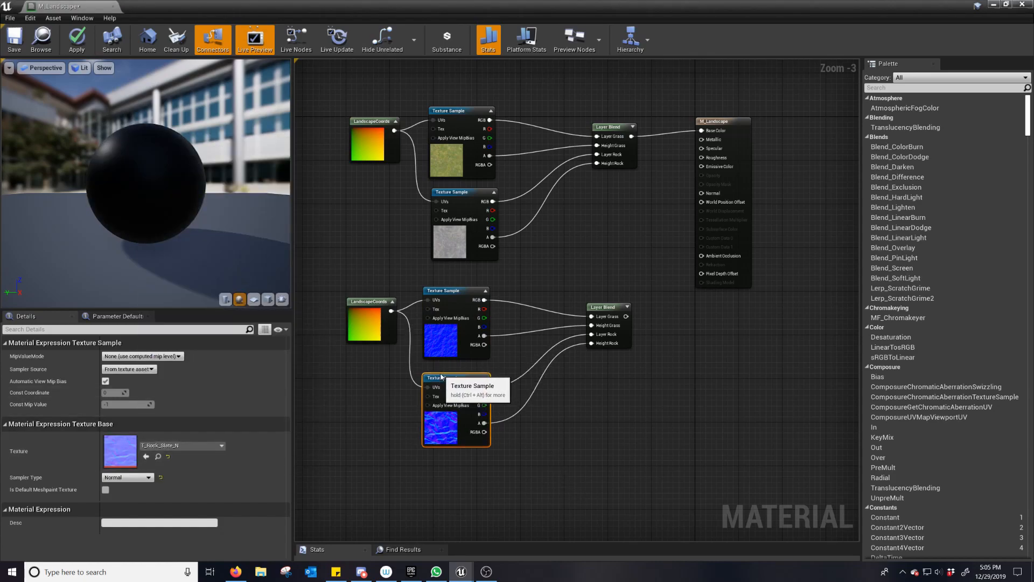
Connect the lower Layer Blend output to the Normal input of M_Landscape.
{"action": "left_click_drag", "start_coordinate": [625, 316], "coordinate": [701, 193]}
{"action": "left_click", "coordinate": [638, 206]}
{"action": "key", "text": "Home"}
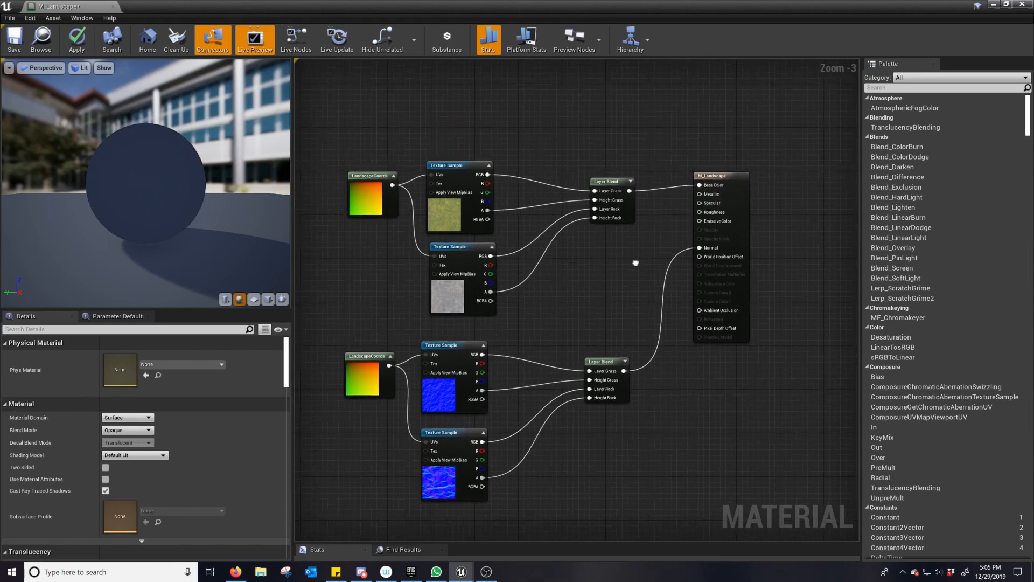
Select both groups of blend, texture and coordinate nodes and move them farther away from the M_Landscape node.
{"action": "left_click_drag", "start_coordinate": [392, 177], "coordinate": [668, 277]}
{"action": "right_click_drag", "start_coordinate": [692, 176], "coordinate": [720, 445]}
{"action": "right_click_drag", "start_coordinate": [672, 192], "coordinate": [615, 294]}
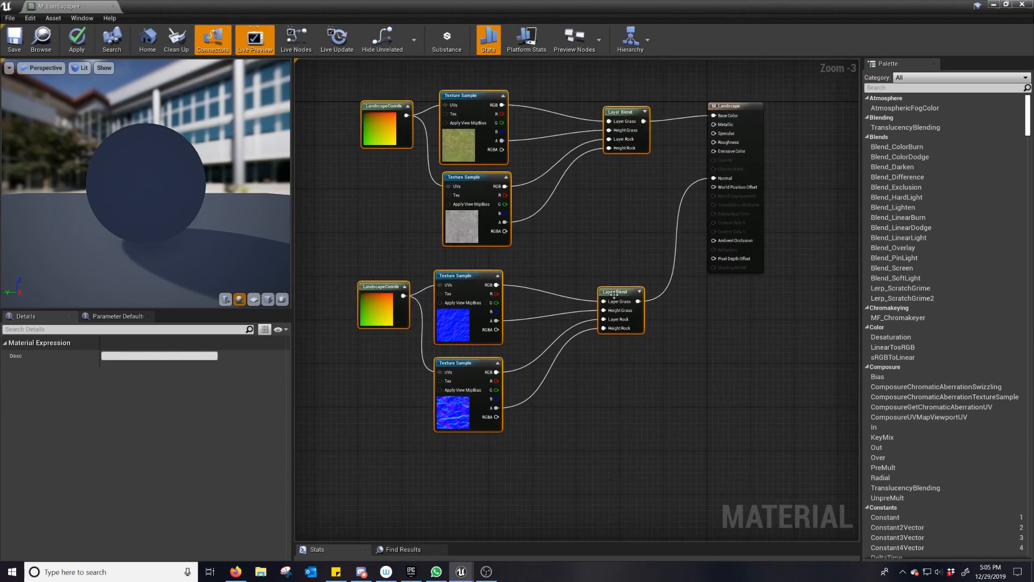
{"action": "left_click_drag", "start_coordinate": [627, 109], "coordinate": [545, 92]}
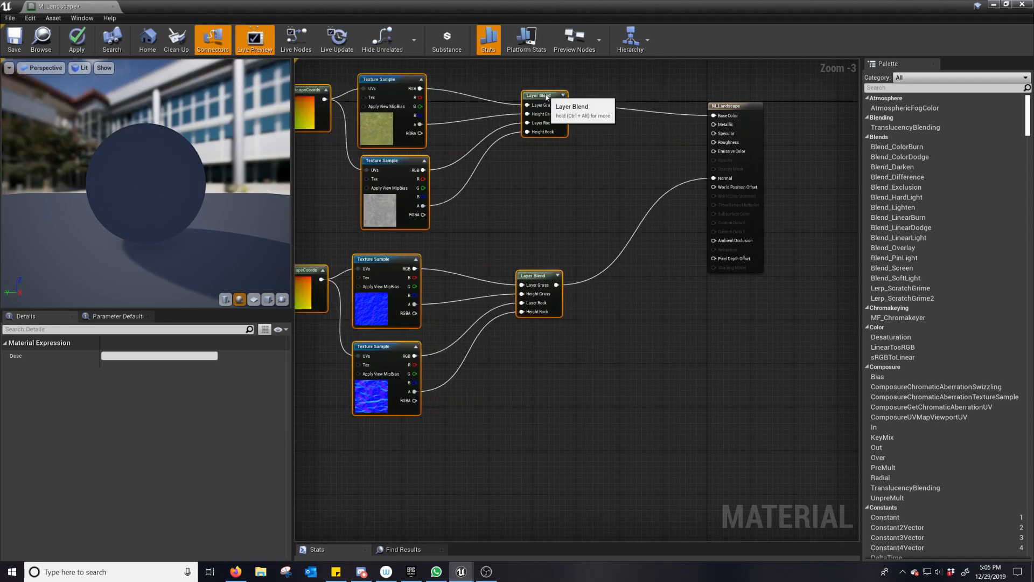
{"action": "left_click", "coordinate": [657, 300]}
Add a Constant node and place it in the gap between the upper Layer Blend node and M_Landscape.
{"action": "right_click_drag", "start_coordinate": [657, 297], "coordinate": [653, 440]}
{"action": "right_click_drag", "start_coordinate": [621, 331], "coordinate": [520, 340]}
{"action": "scroll", "coordinate": [558, 340], "scroll_direction": "up", "scroll_amount": 3}
{"action": "scroll", "coordinate": [558, 340], "scroll_direction": "down", "scroll_amount": 2}
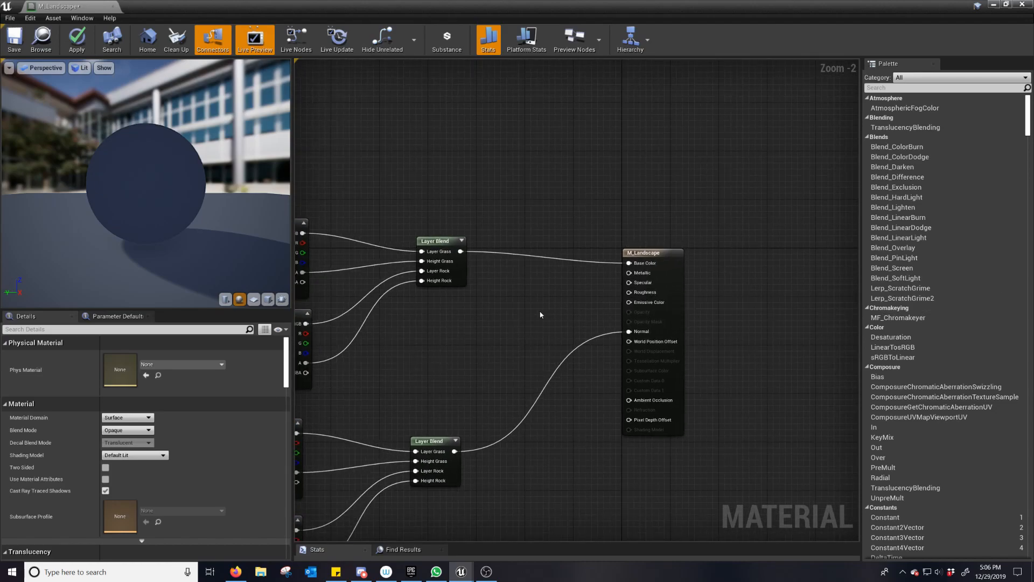
{"action": "scroll", "coordinate": [479, 322], "scroll_direction": "up", "scroll_amount": 2}
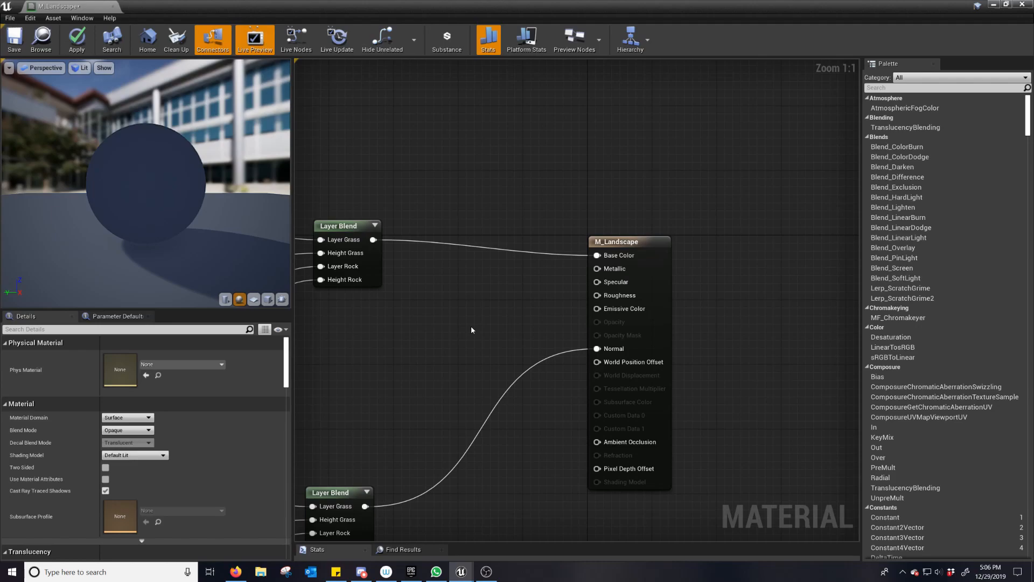
{"action": "right_click_drag", "start_coordinate": [471, 327], "coordinate": [545, 308]}
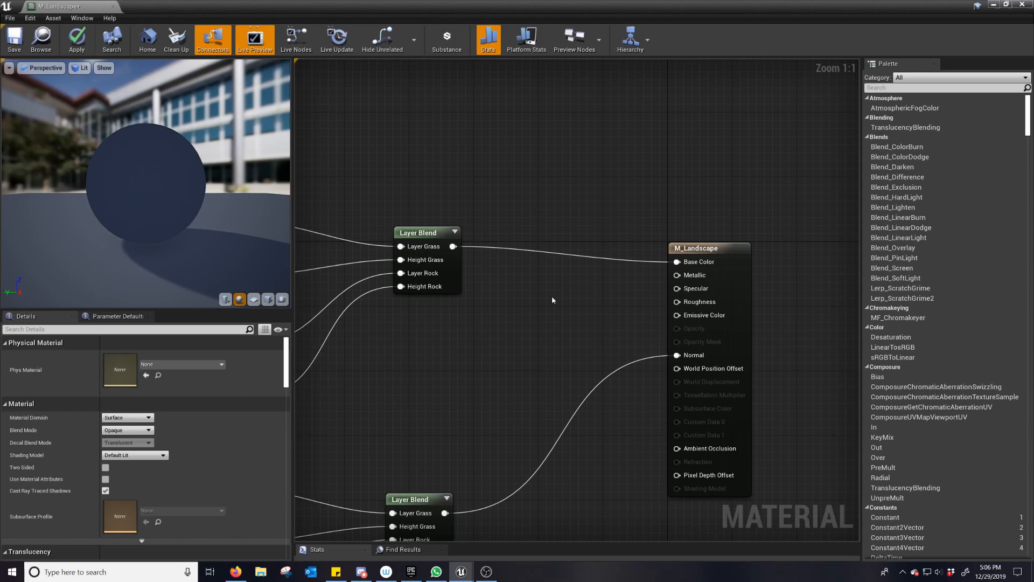
{"action": "right_click", "coordinate": [550, 299]}
{"action": "type", "text": "cons"}
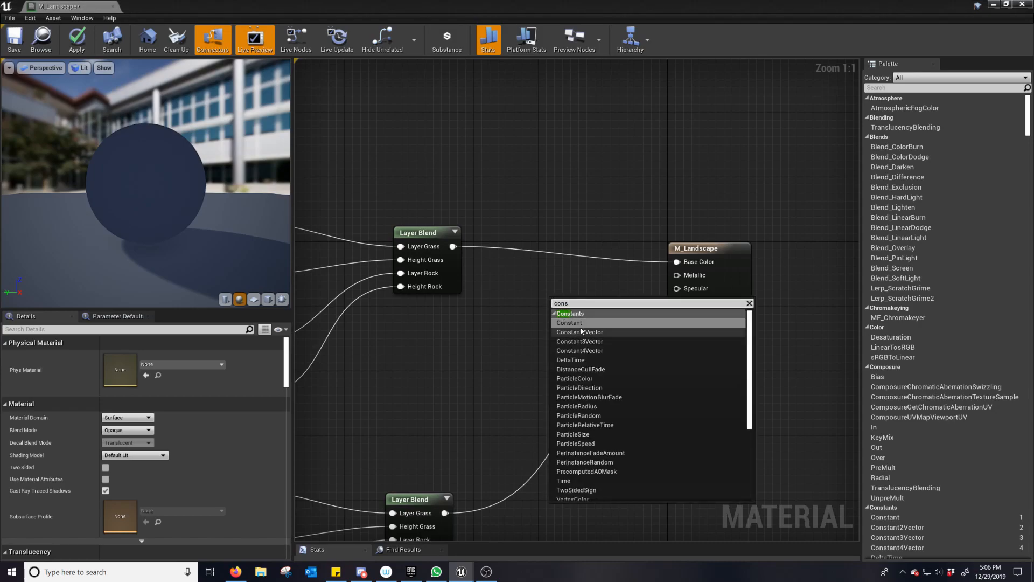
{"action": "left_click", "coordinate": [563, 323]}
{"action": "left_click_drag", "start_coordinate": [560, 303], "coordinate": [548, 289]}
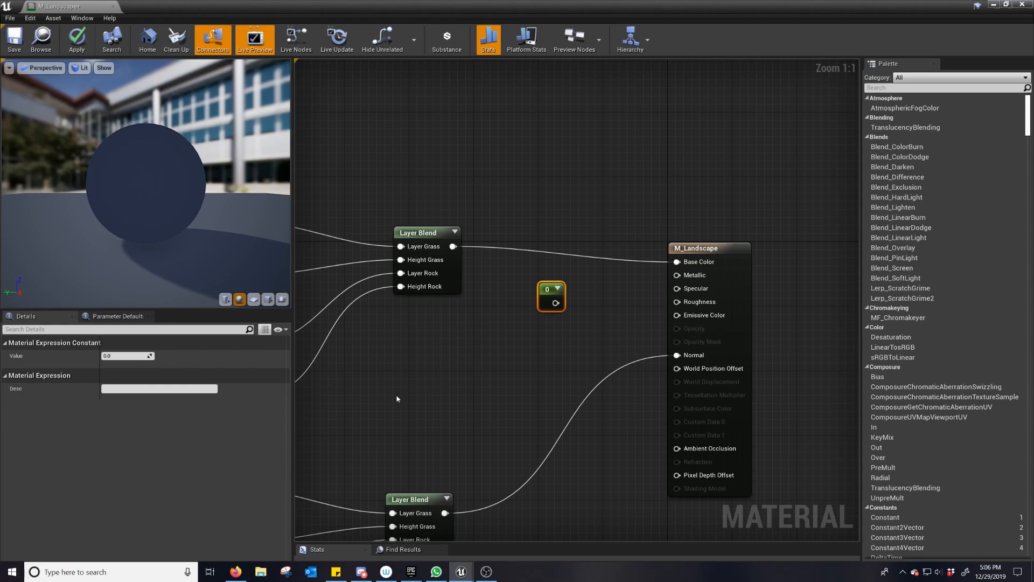
Duplicate the Constant node, then stack the two constants one above the other closer to M_Landscape.
{"action": "key", "text": "ctrl+w"}
{"action": "mouse_move", "coordinate": [558, 316]}
{"action": "left_mouse_down"}
{"action": "mouse_move", "coordinate": [542, 342]}
{"action": "mouse_move", "coordinate": [558, 334]}
{"action": "left_mouse_up"}
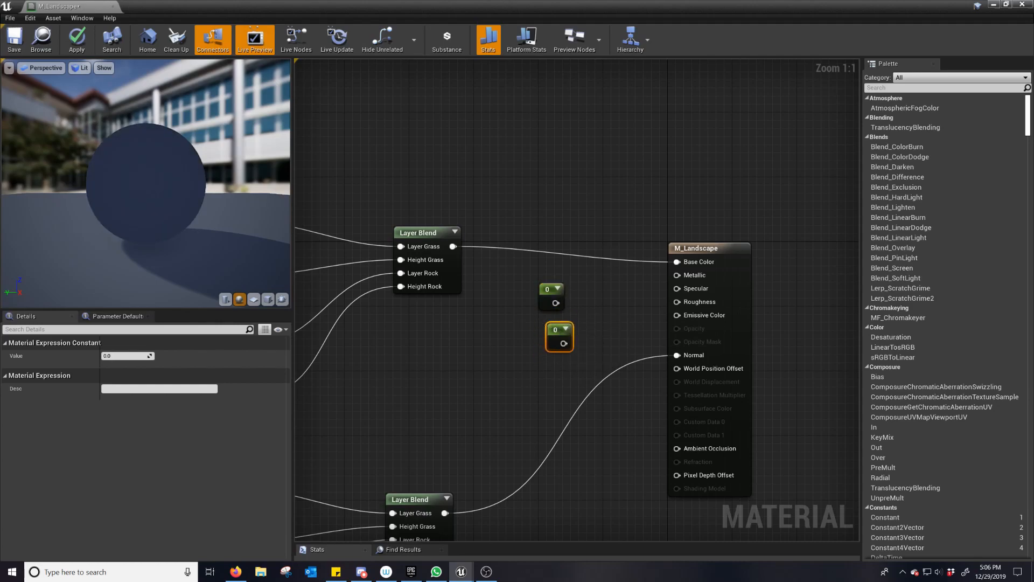
{"action": "right_click_drag", "start_coordinate": [514, 319], "coordinate": [623, 329]}
{"action": "left_click_drag", "start_coordinate": [658, 300], "coordinate": [681, 302]}
{"action": "left_click_drag", "start_coordinate": [662, 340], "coordinate": [671, 339]}
{"action": "key", "text": "shift+a"}
Connect the upper constant to Metallic and the lower constant to Roughness on M_Landscape.
{"action": "right_click_drag", "start_coordinate": [584, 343], "coordinate": [779, 326]}
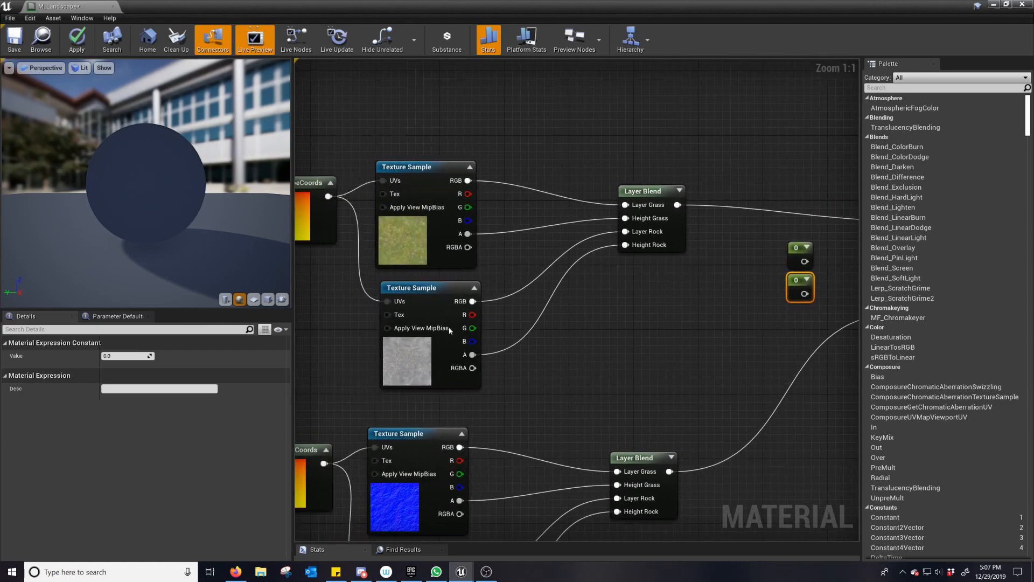
{"action": "right_click_drag", "start_coordinate": [685, 368], "coordinate": [517, 394]}
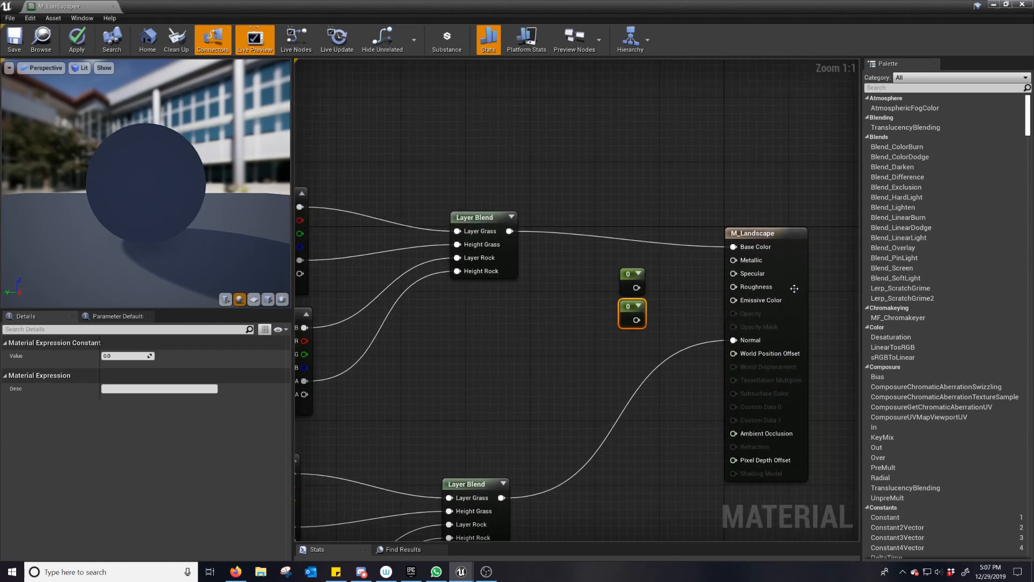
{"action": "left_click_drag", "start_coordinate": [636, 288], "coordinate": [733, 260]}
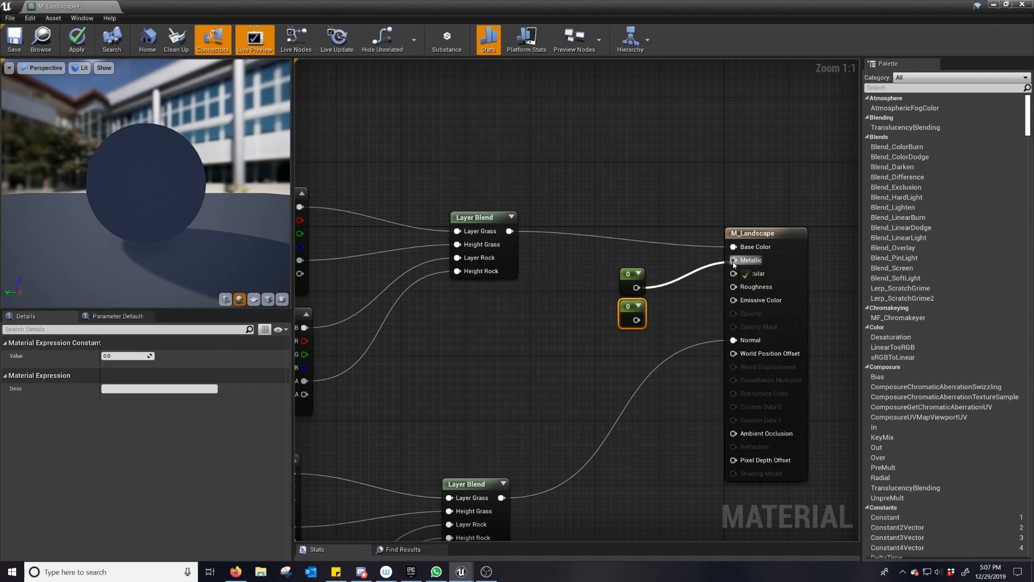
{"action": "left_click_drag", "start_coordinate": [636, 320], "coordinate": [733, 286]}
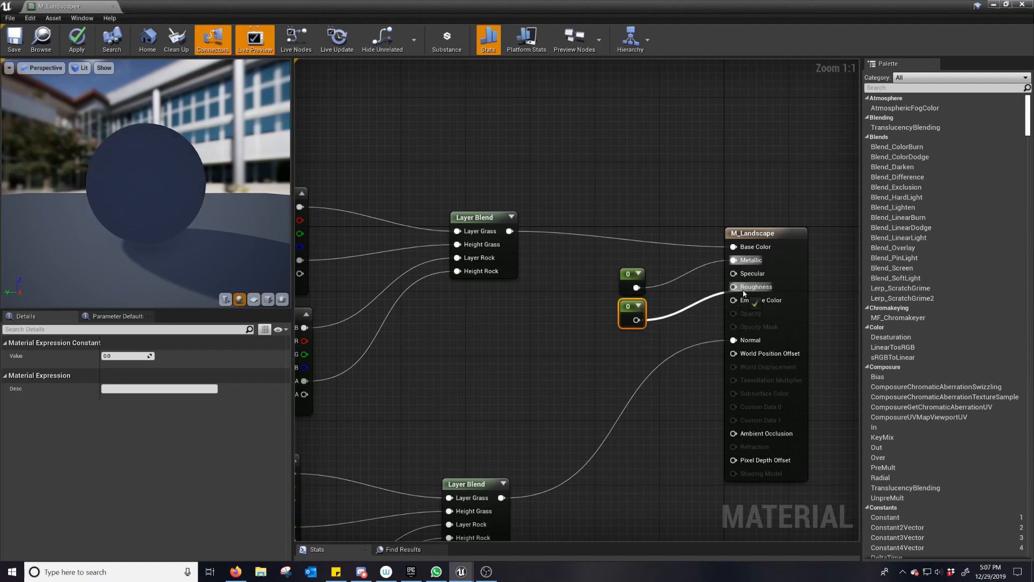
Set the value of the constant feeding Metallic to 0.8.
{"action": "left_click", "coordinate": [629, 279]}
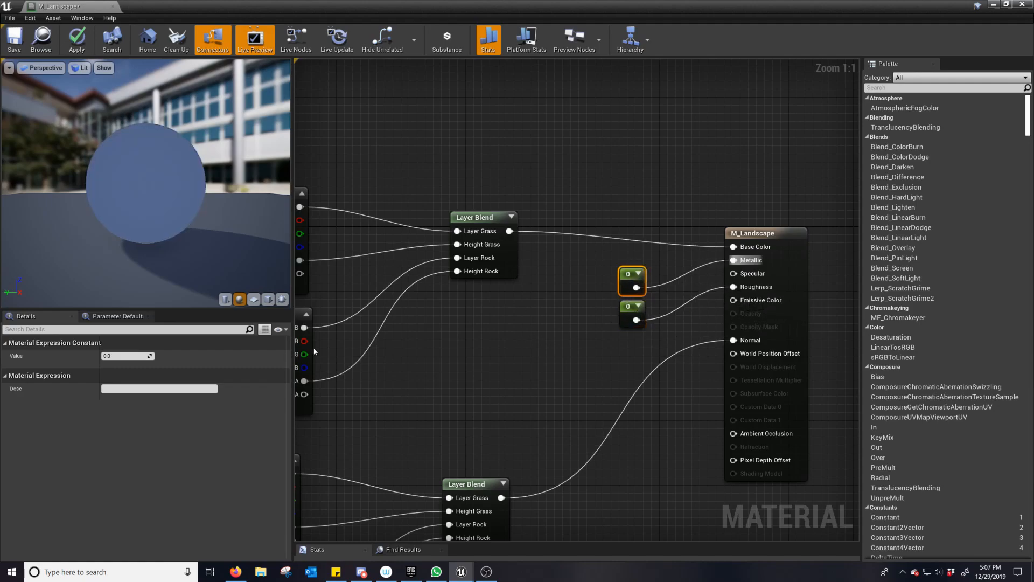
{"action": "left_click", "coordinate": [106, 355]}
{"action": "type", "text": "0.8"}
{"action": "key", "text": "Return"}
Set the value of the constant feeding Roughness to 0.8 and save the material.
{"action": "left_click", "coordinate": [630, 307]}
{"action": "left_click", "coordinate": [118, 355]}
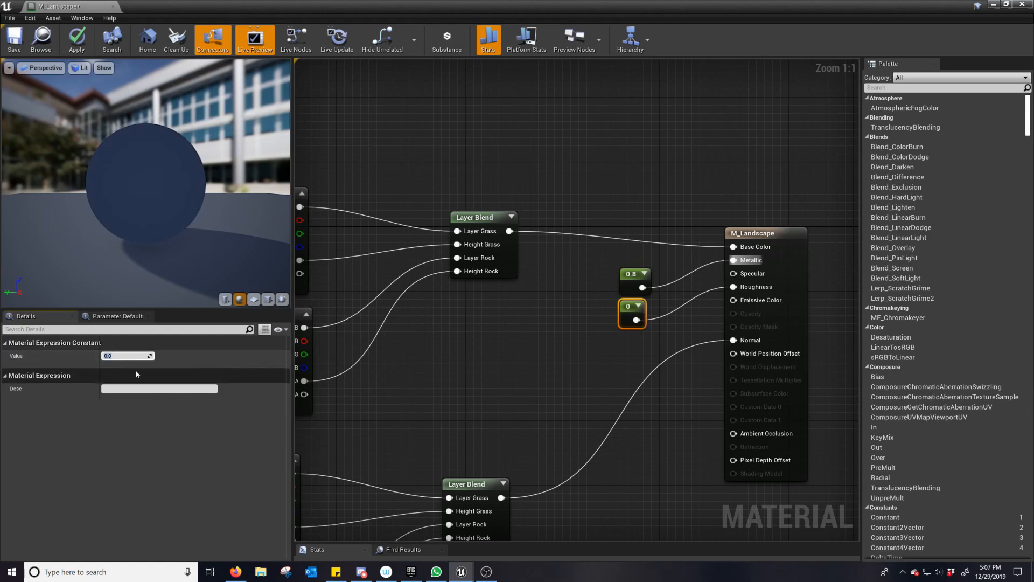
{"action": "type", "text": "0.8"}
{"action": "key", "text": "Return"}
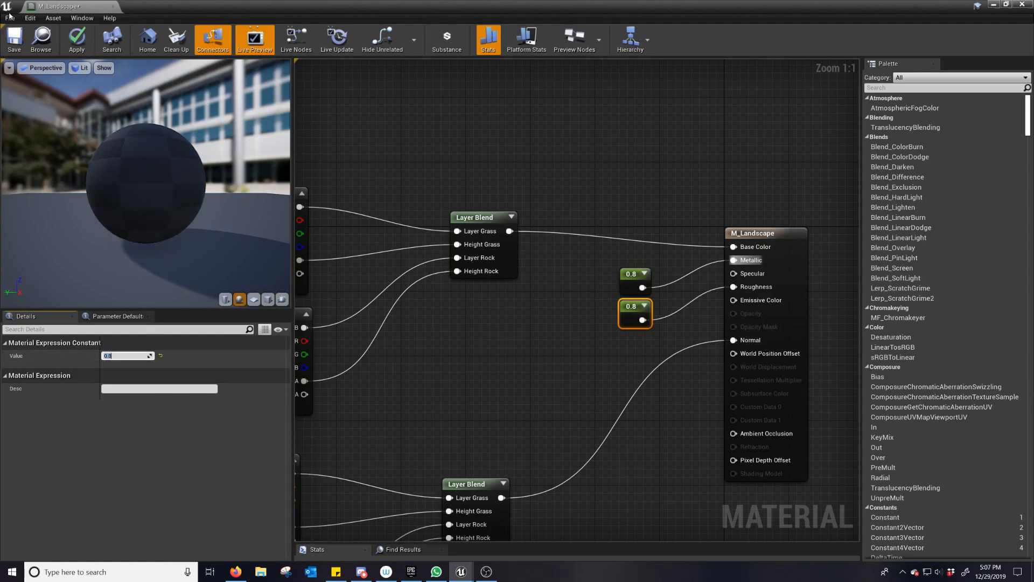
{"action": "left_click", "coordinate": [14, 41]}
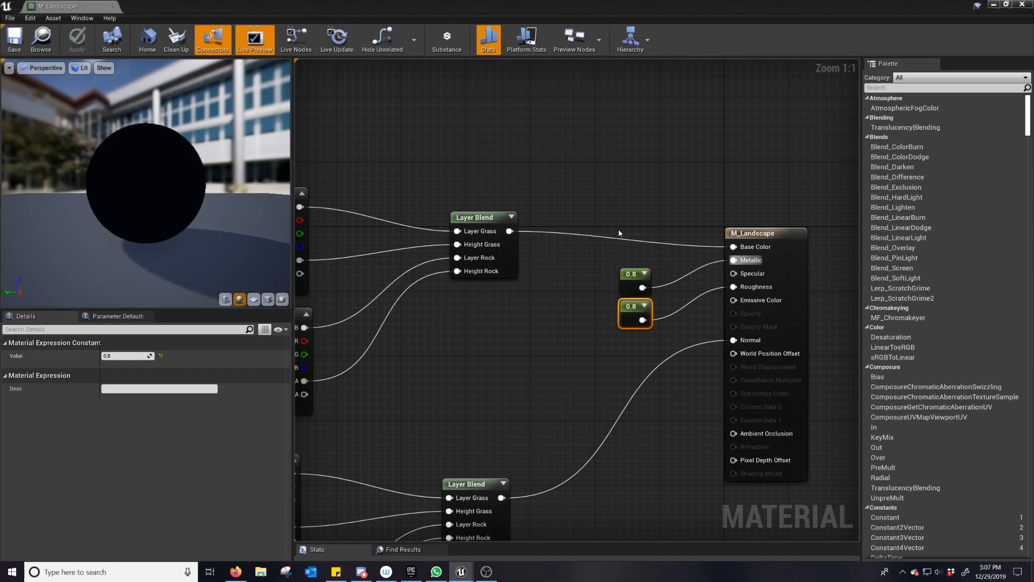
Minimize the material editor after reviewing the full node graph, and switch the level editor to Landscape mode.
{"action": "scroll", "coordinate": [592, 319], "scroll_direction": "down", "scroll_amount": 5}
{"action": "right_click_drag", "start_coordinate": [540, 343], "coordinate": [583, 291]}
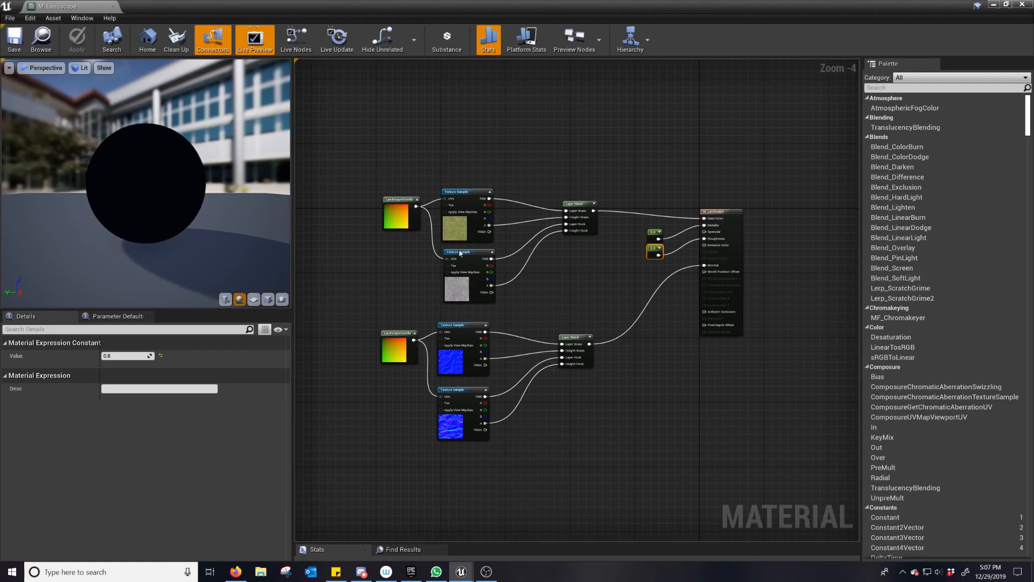
{"action": "right_click_drag", "start_coordinate": [679, 351], "coordinate": [647, 343]}
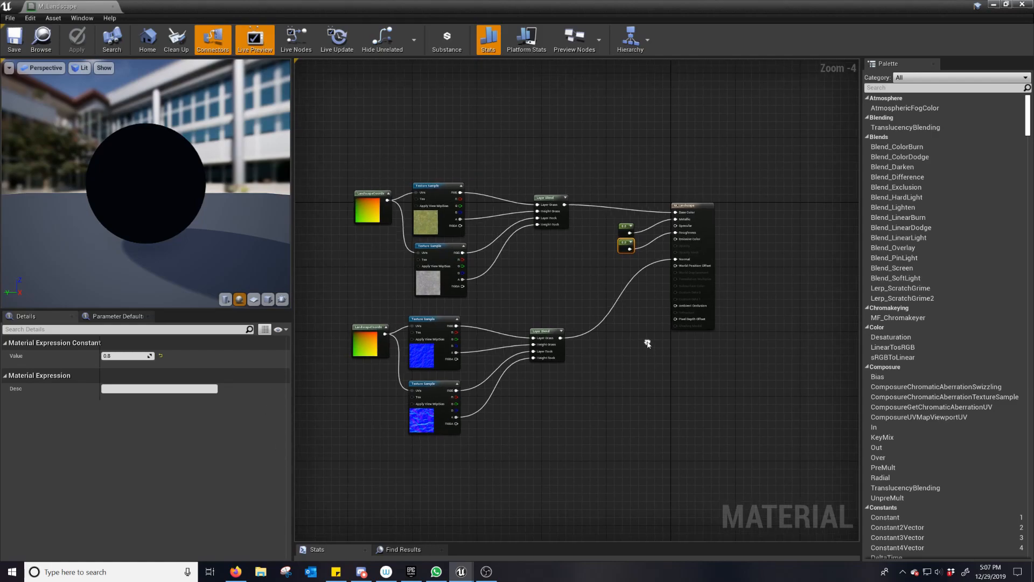
{"action": "left_click", "coordinate": [994, 6]}
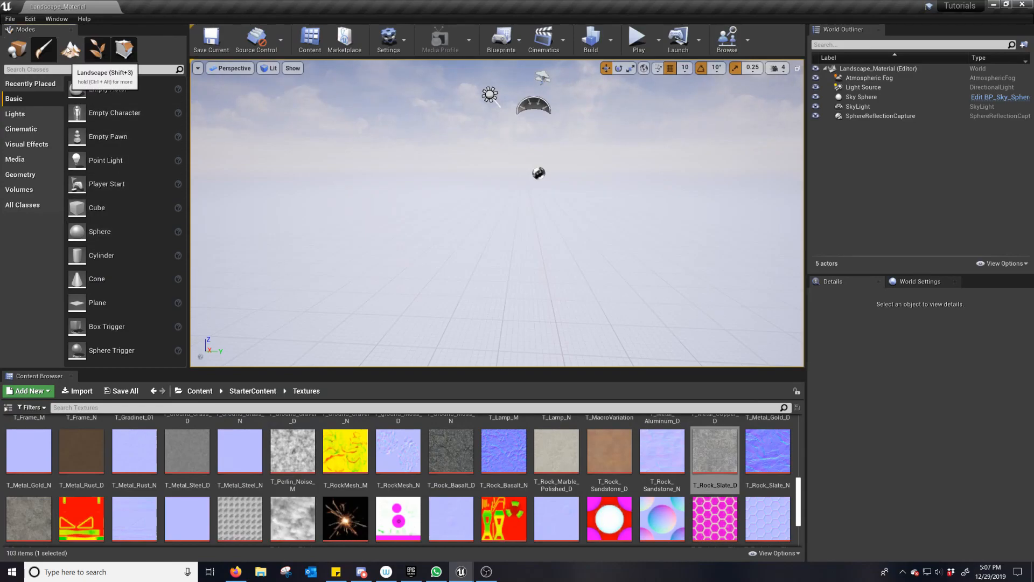
{"action": "left_click", "coordinate": [69, 49]}
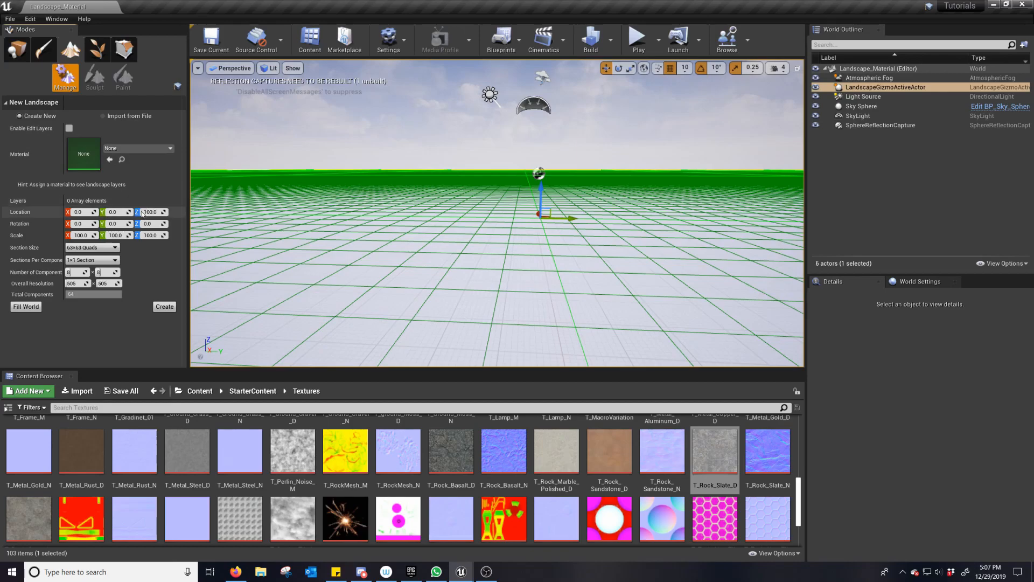
Set the new landscape's section size to 15×15 Quads.
{"action": "left_click_drag", "start_coordinate": [433, 134], "coordinate": [433, 146], "text": "alt"}
{"action": "scroll", "coordinate": [433, 146], "scroll_direction": "down", "scroll_amount": 8}
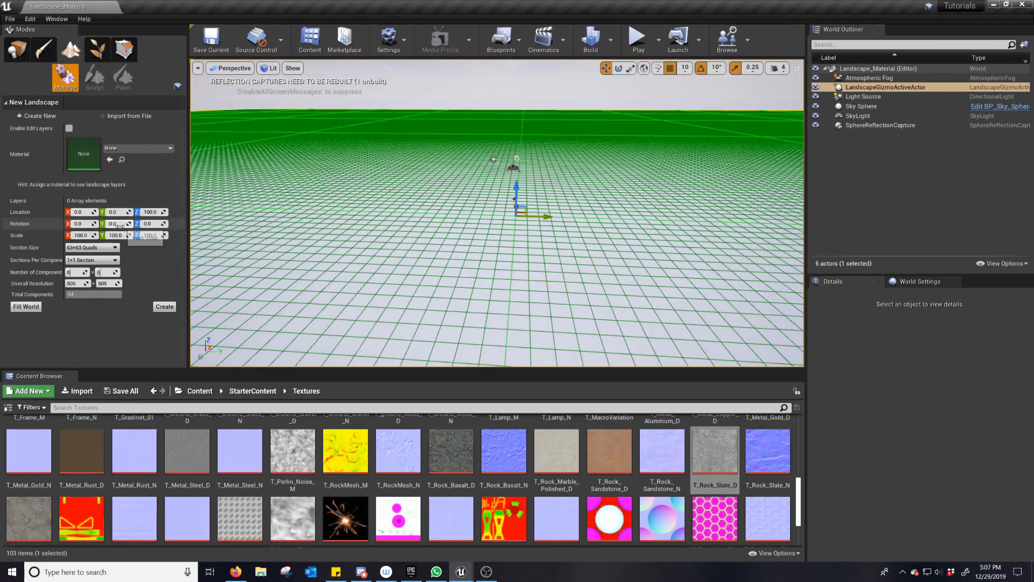
{"action": "scroll", "coordinate": [456, 144], "scroll_direction": "down", "scroll_amount": 6}
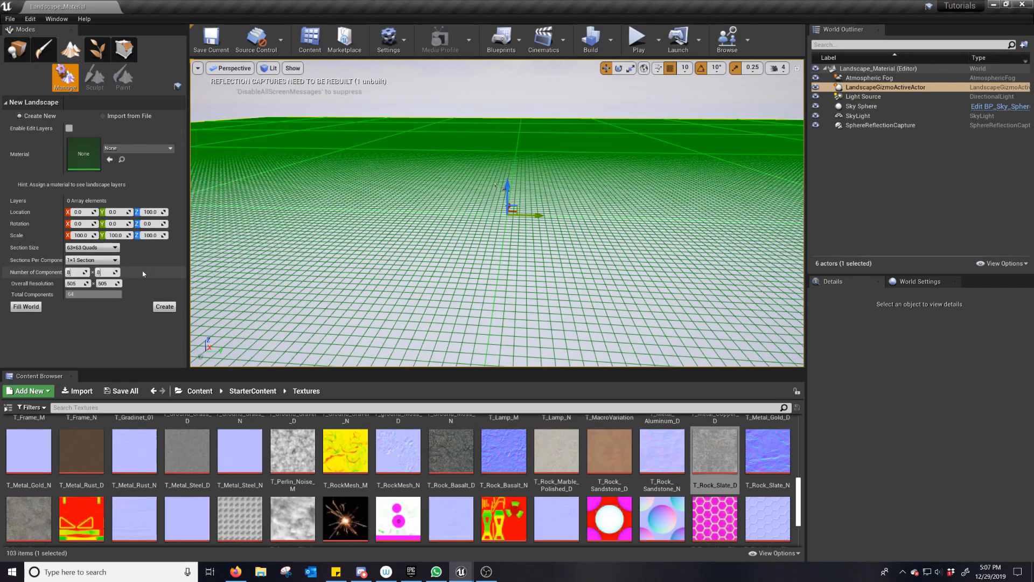
{"action": "left_click", "coordinate": [100, 248]}
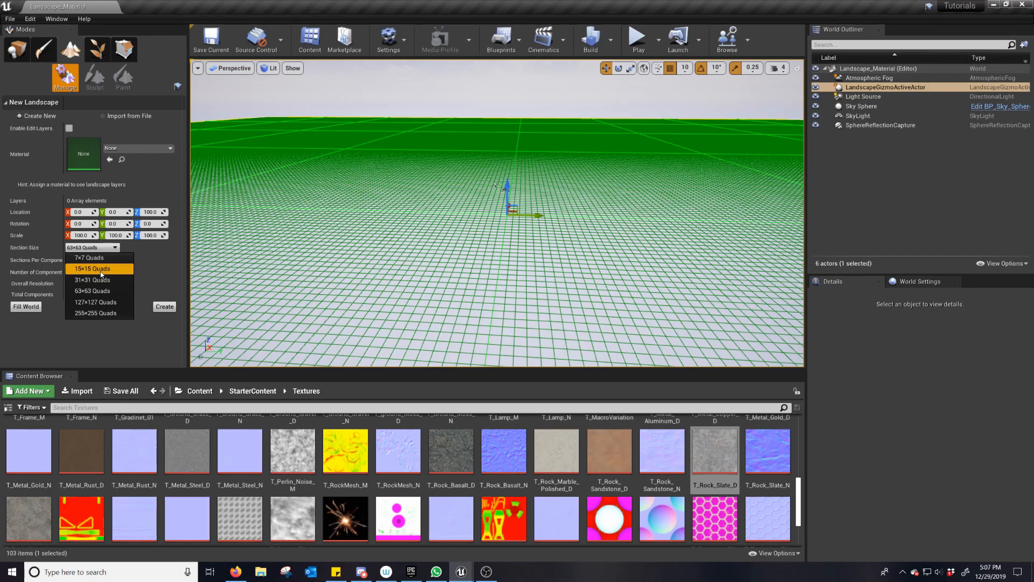
{"action": "left_click", "coordinate": [101, 269]}
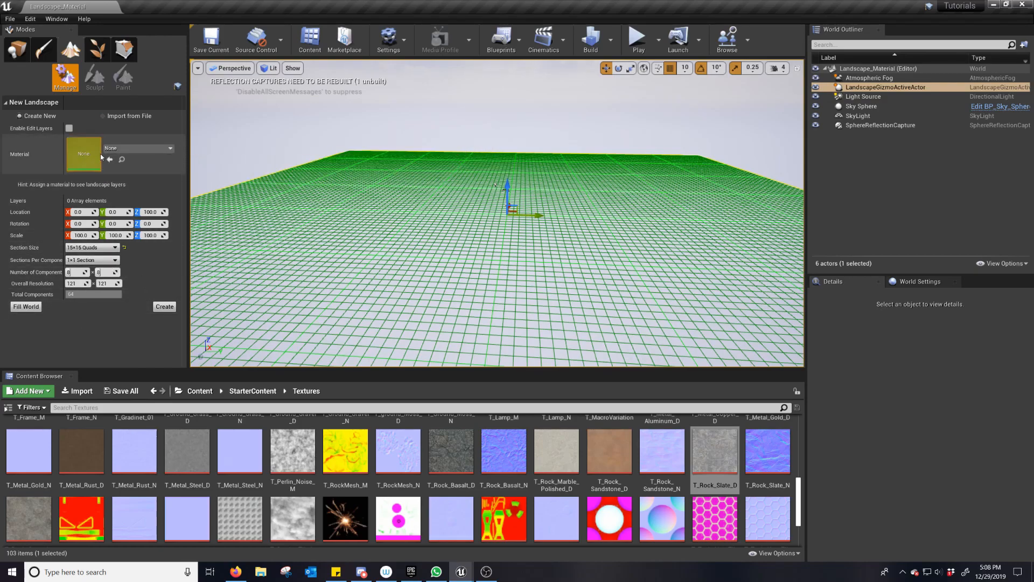
Assign M_Landscape as the new landscape's material and create the landscape.
{"action": "left_click", "coordinate": [134, 148]}
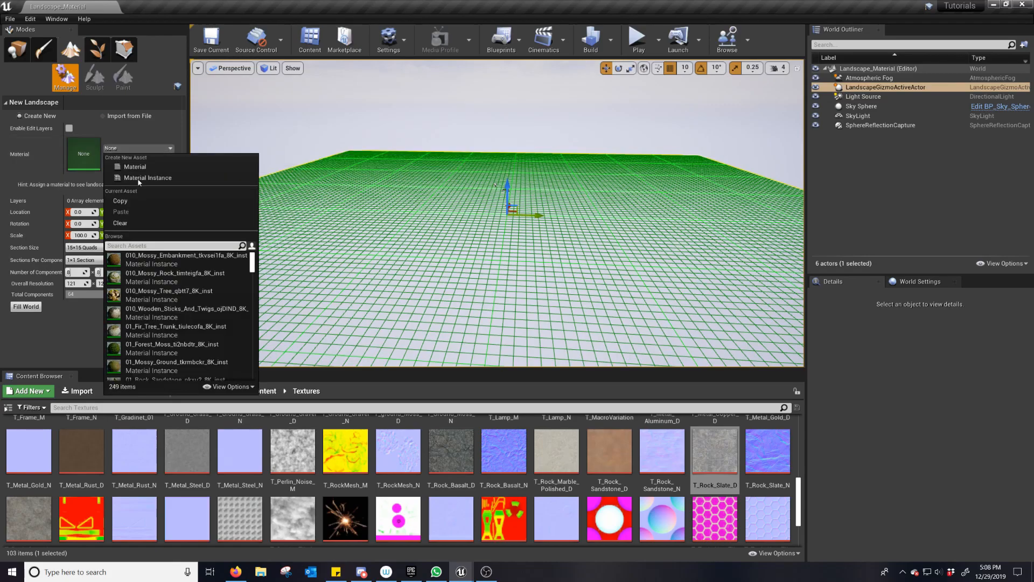
{"action": "type", "text": "M_"}
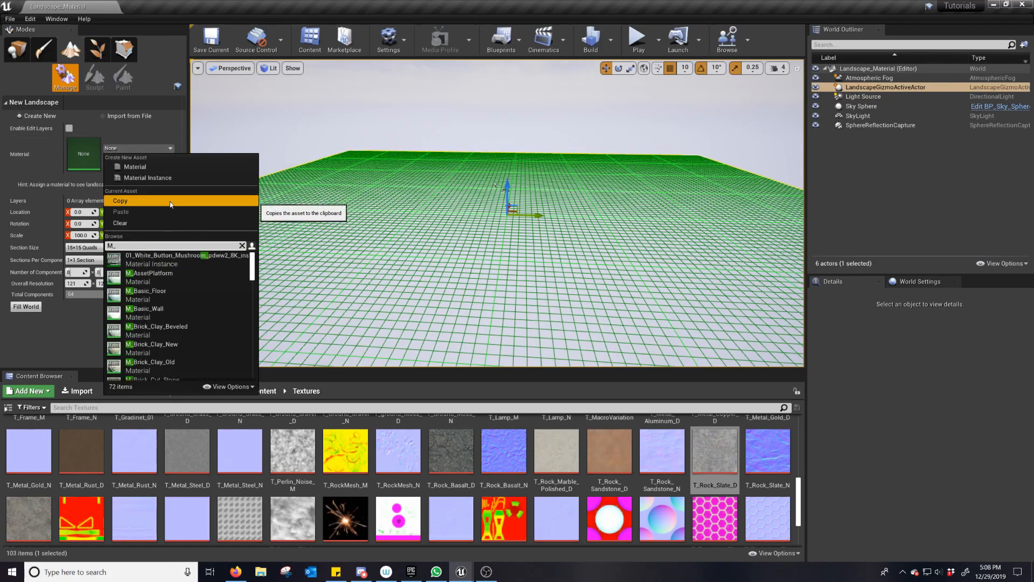
{"action": "type", "text": "Land"}
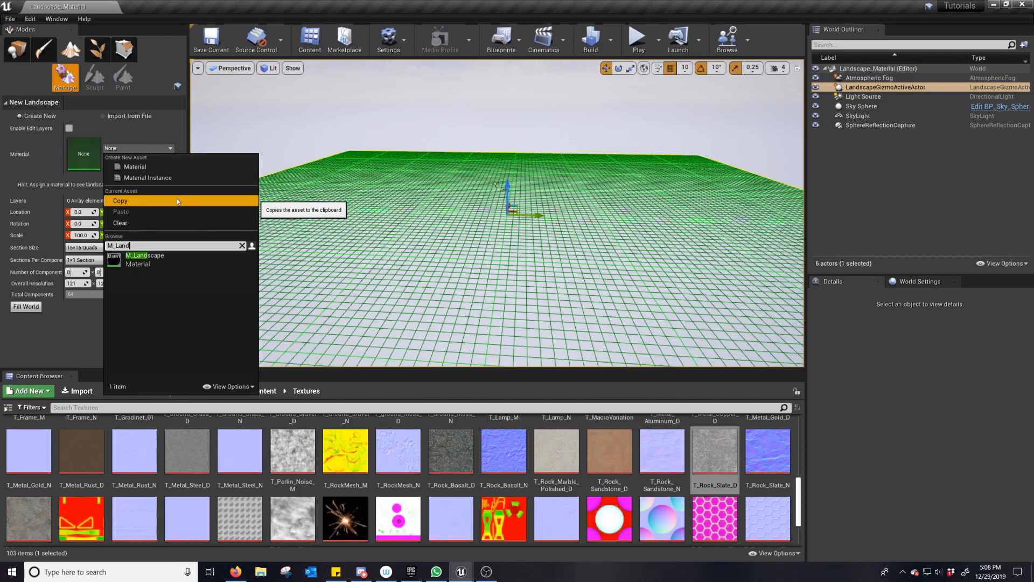
{"action": "left_click", "coordinate": [174, 256]}
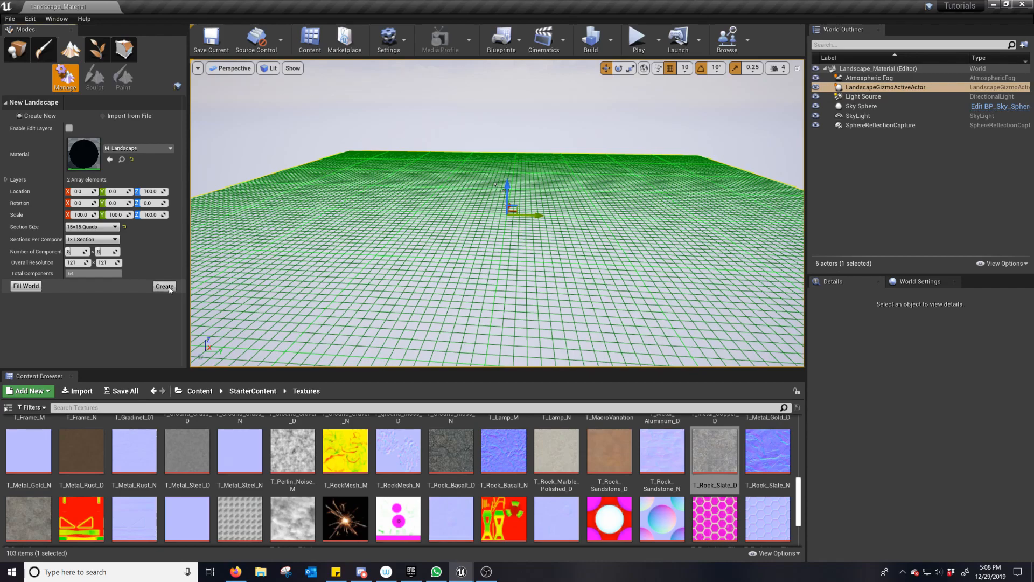
{"action": "left_click", "coordinate": [169, 288]}
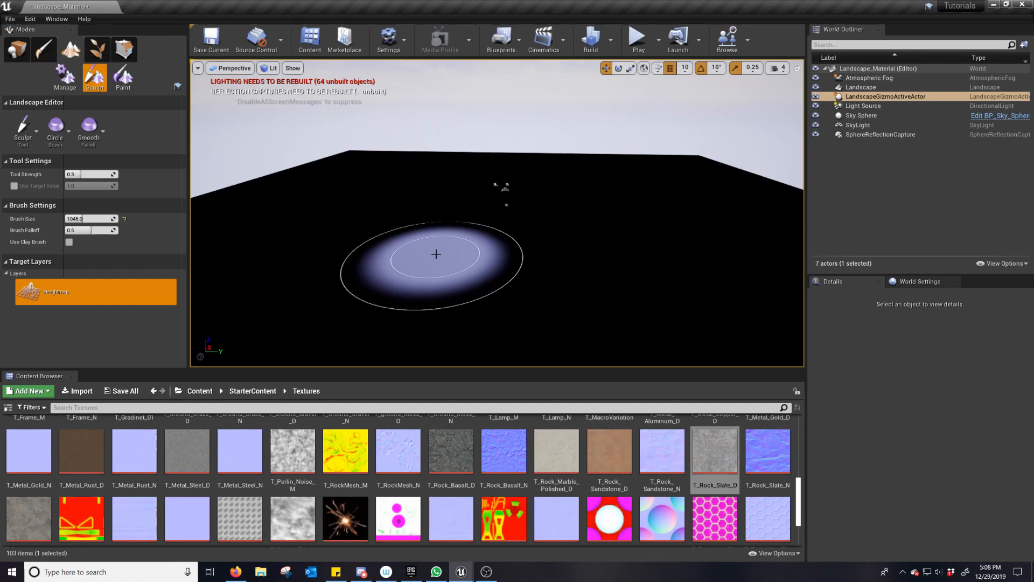
Switch to landscape painting and create a weight-blended layer info named Grass_LayerInfo for the Grass layer in Landscape_Material_sharedassets.
{"action": "left_click", "coordinate": [116, 82]}
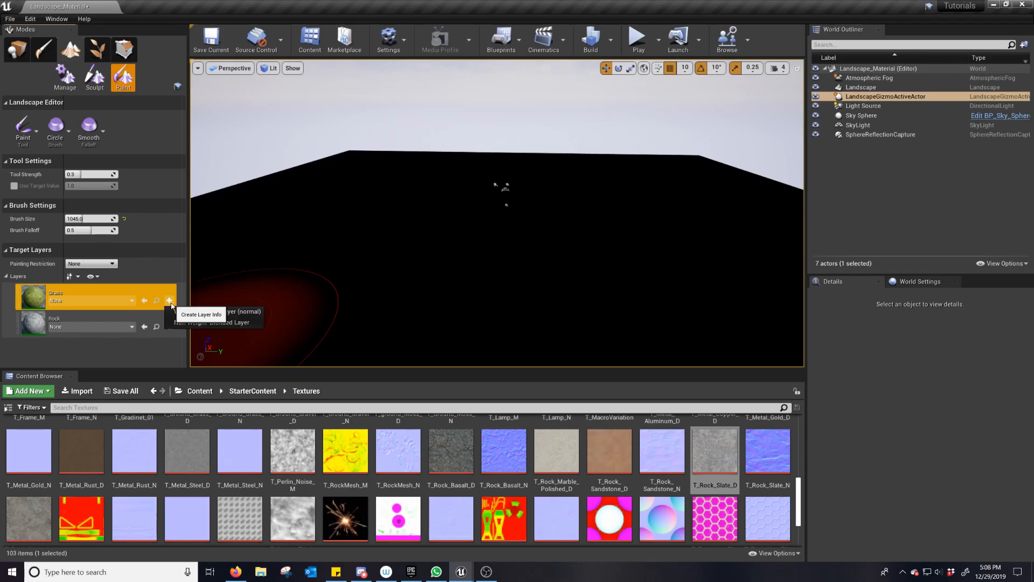
{"action": "left_click", "coordinate": [171, 302]}
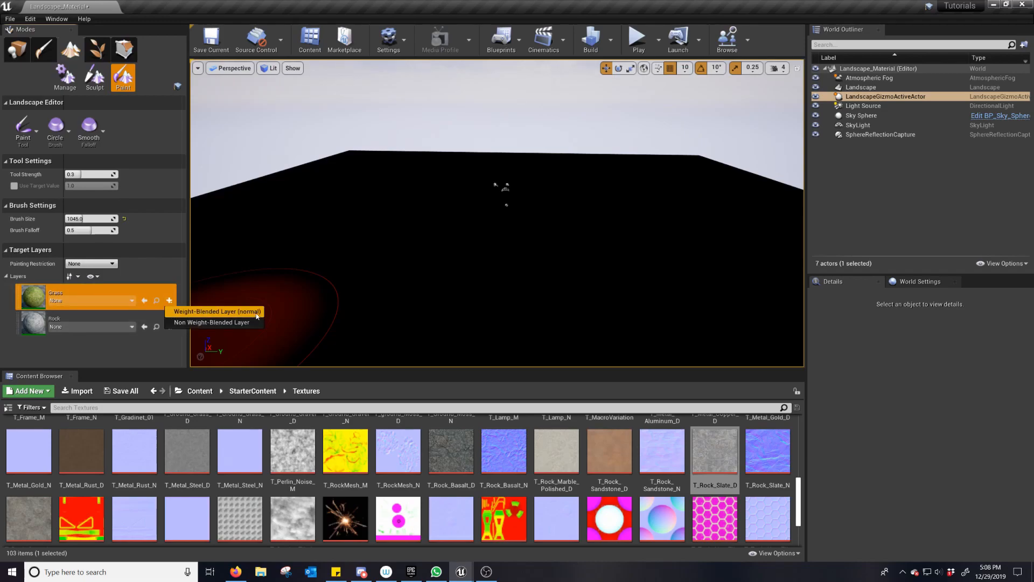
{"action": "left_click", "coordinate": [257, 313]}
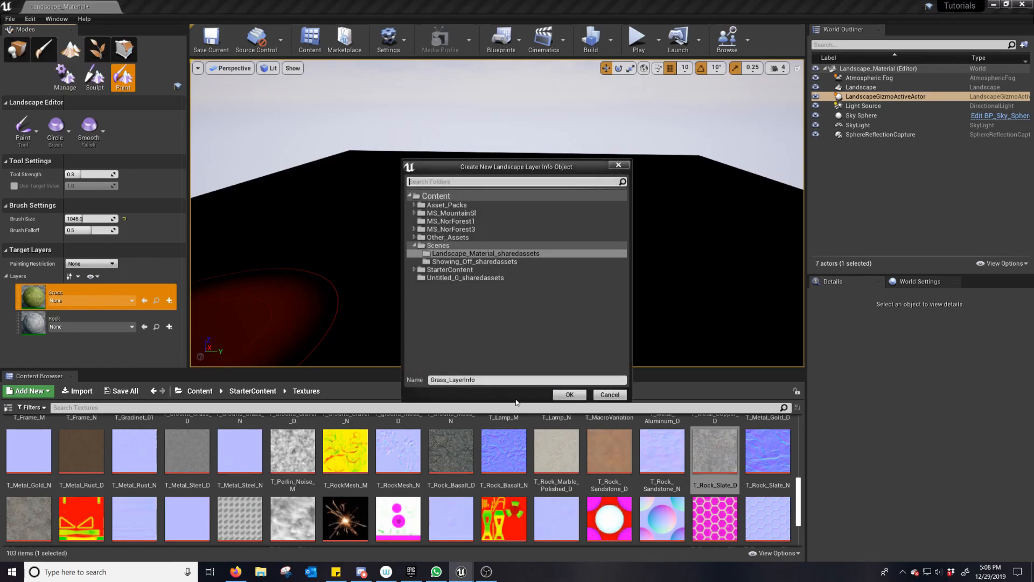
{"action": "left_click", "coordinate": [569, 395]}
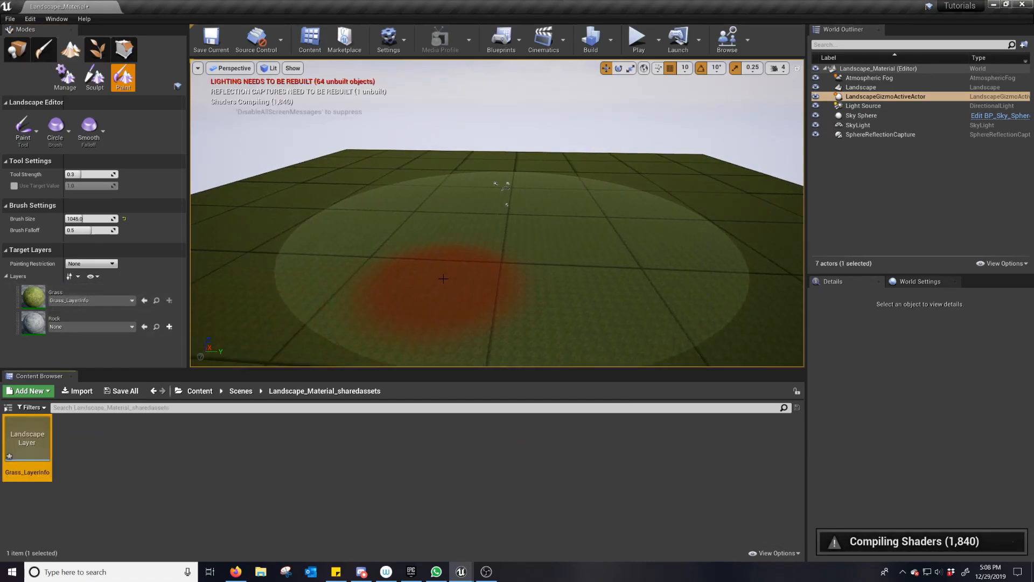
Create a weight-blended layer info named Rock_LayerInfo for the Rock layer in the Landscape_Material_sharedassets folder.
{"action": "scroll", "coordinate": [442, 280], "scroll_direction": "up", "scroll_amount": 5}
{"action": "right_click_drag", "start_coordinate": [408, 249], "coordinate": [417, 231]}
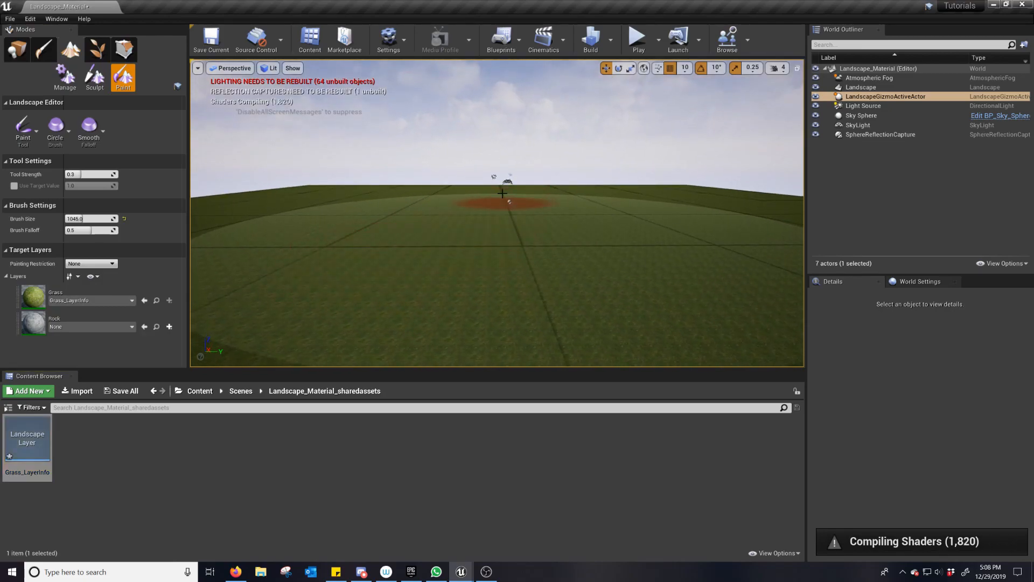
{"action": "left_click_drag", "start_coordinate": [395, 225], "coordinate": [382, 301], "text": "alt"}
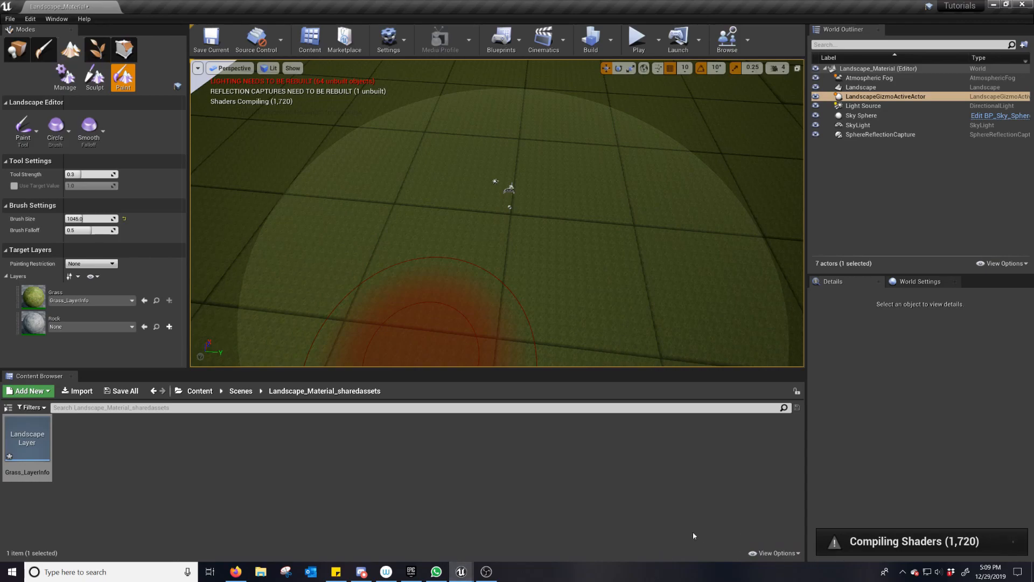
{"action": "left_click", "coordinate": [170, 326]}
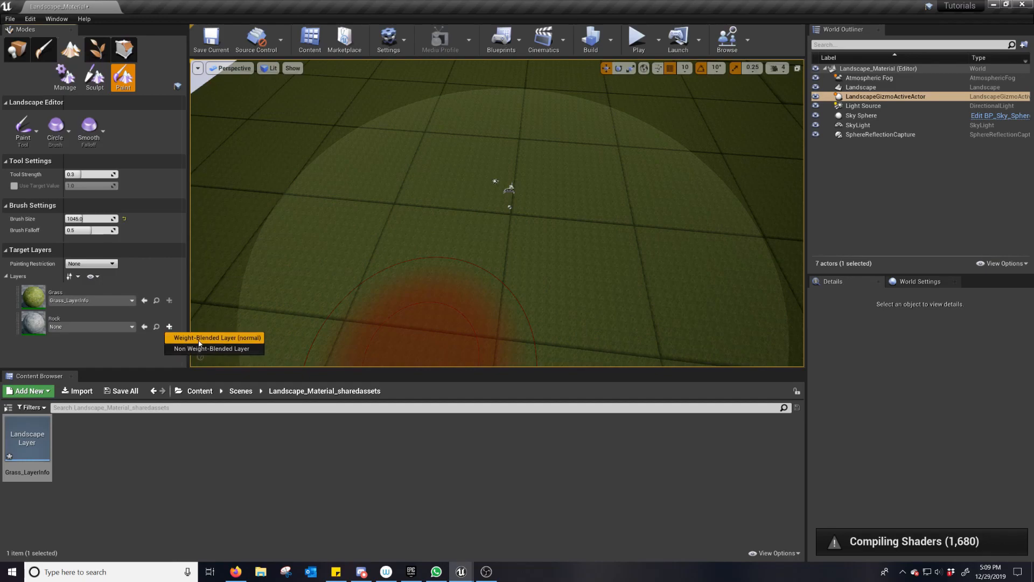
{"action": "left_click", "coordinate": [199, 340]}
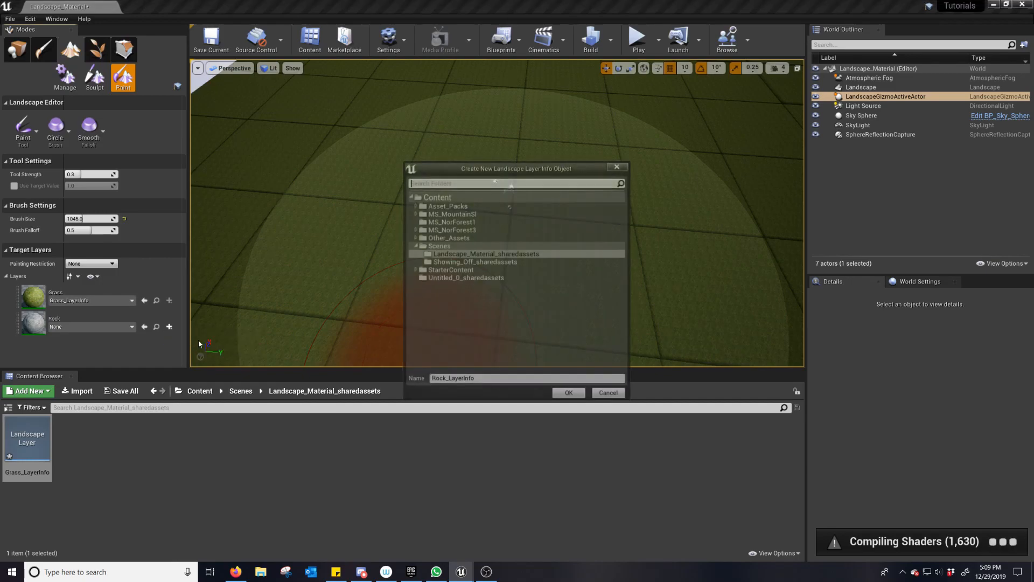
{"action": "left_click", "coordinate": [569, 395]}
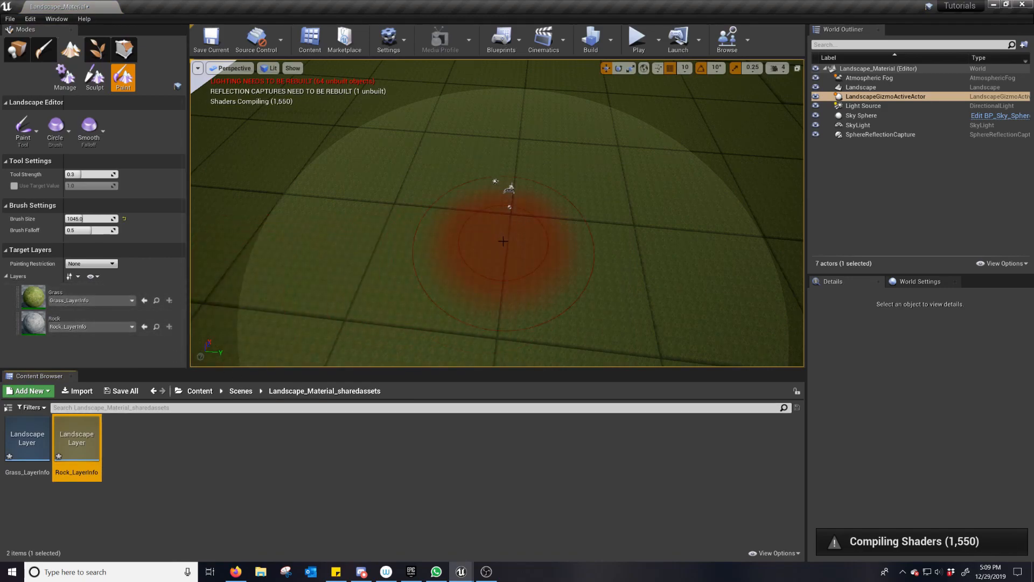
Examine the grass texture and its tiling across the landscape from near, far and overhead viewpoints.
{"action": "right_click_drag", "start_coordinate": [476, 258], "coordinate": [425, 307]}
{"action": "scroll", "coordinate": [424, 307], "scroll_direction": "up", "scroll_amount": 5}
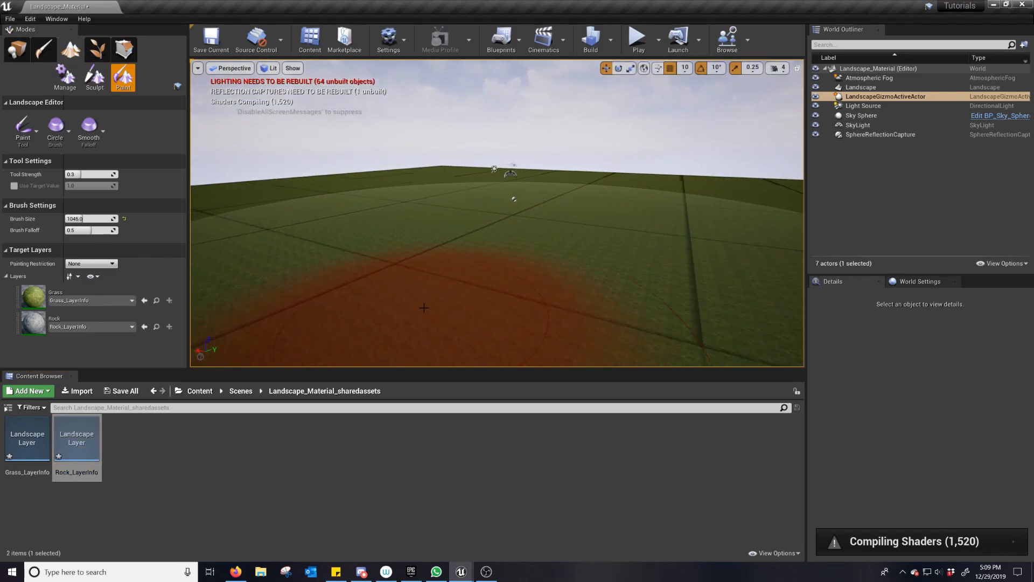
{"action": "scroll", "coordinate": [499, 271], "scroll_direction": "up", "scroll_amount": 4}
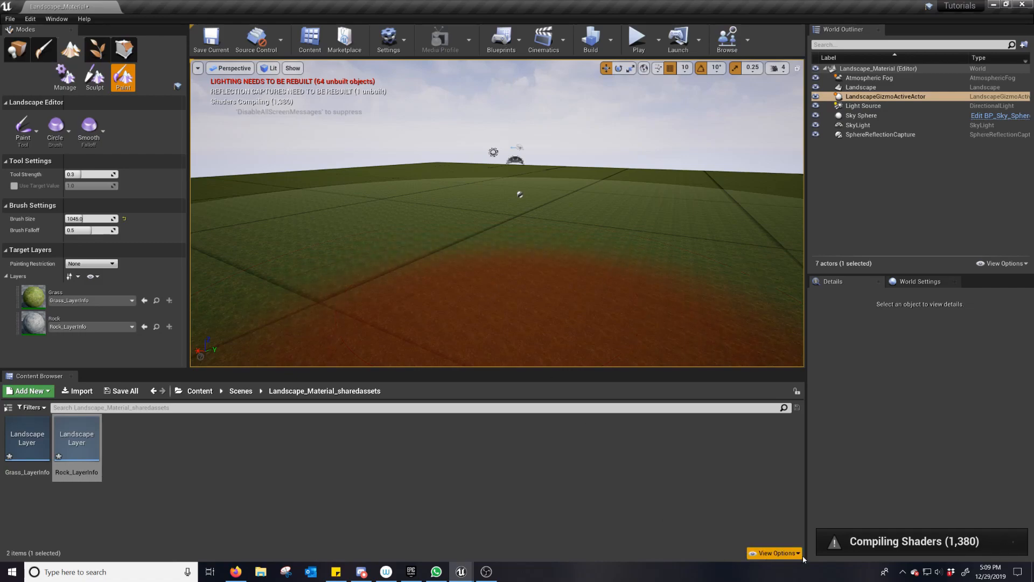
{"action": "scroll", "coordinate": [448, 206], "scroll_direction": "down", "scroll_amount": 5}
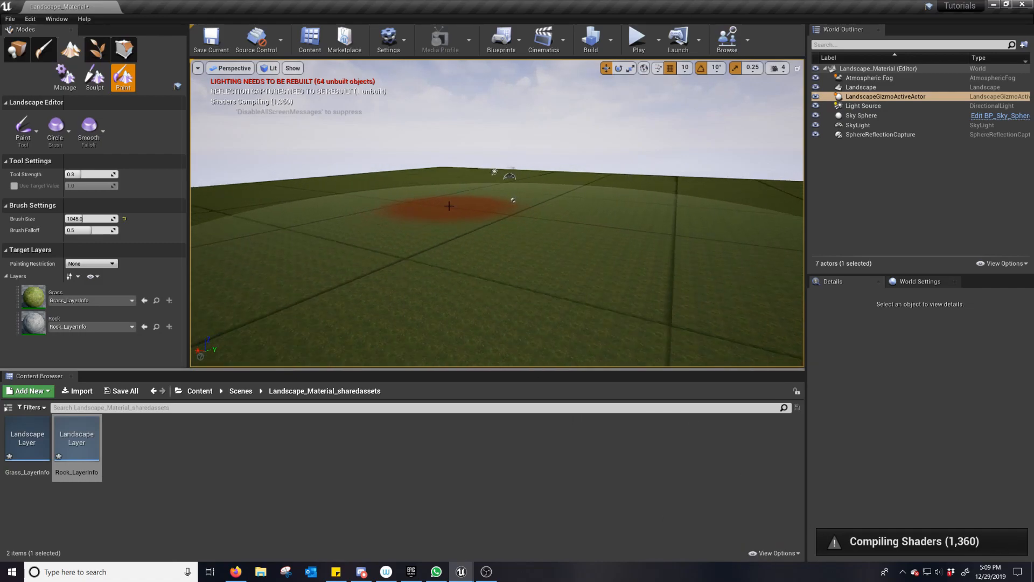
{"action": "scroll", "coordinate": [448, 207], "scroll_direction": "down", "scroll_amount": 4}
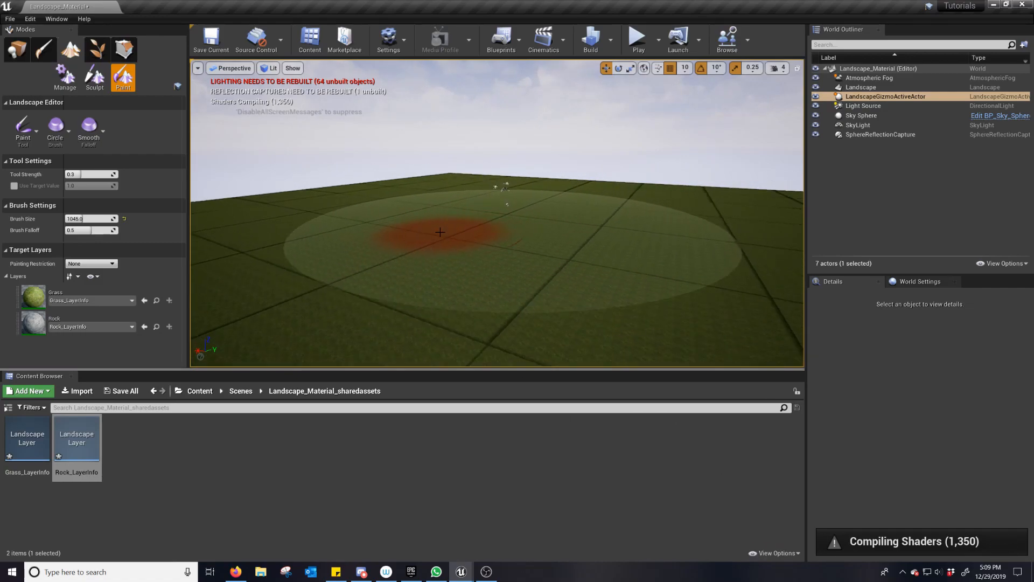
{"action": "scroll", "coordinate": [438, 232], "scroll_direction": "up", "scroll_amount": 1}
{"action": "mouse_move", "coordinate": [361, 232]}
{"action": "left_mouse_down", "text": "alt"}
{"action": "mouse_move", "coordinate": [381, 270]}
{"action": "mouse_move", "coordinate": [427, 312]}
{"action": "mouse_move", "coordinate": [501, 302]}
{"action": "mouse_move", "coordinate": [582, 259]}
{"action": "mouse_move", "coordinate": [614, 226]}
{"action": "mouse_move", "coordinate": [538, 247]}
{"action": "mouse_move", "coordinate": [463, 312]}
{"action": "mouse_move", "coordinate": [414, 329]}
{"action": "mouse_move", "coordinate": [395, 222]}
{"action": "mouse_move", "coordinate": [412, 229]}
{"action": "mouse_move", "coordinate": [420, 291]}
{"action": "mouse_move", "coordinate": [477, 216]}
{"action": "left_mouse_up", "text": "alt"}
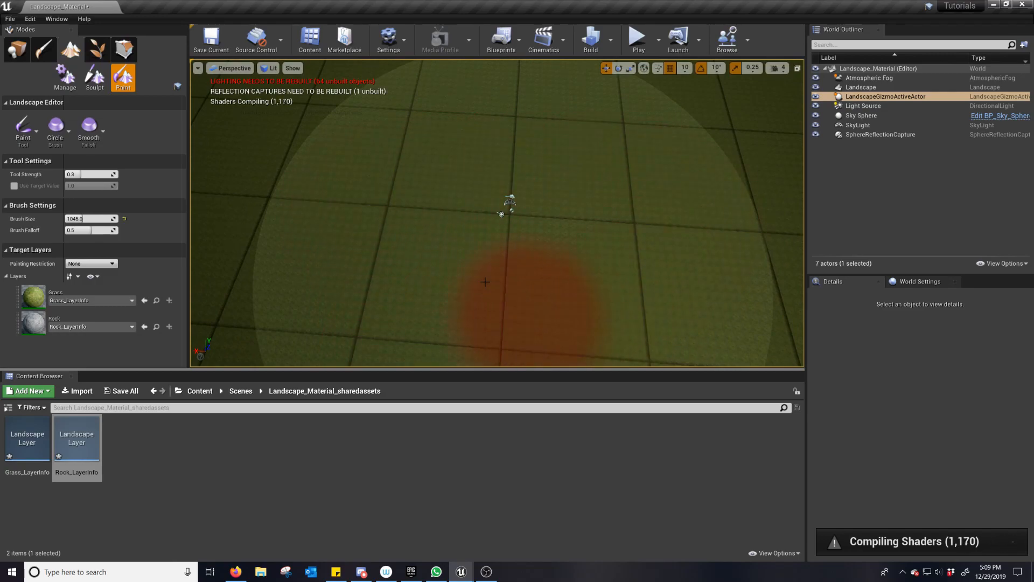
{"action": "scroll", "coordinate": [558, 240], "scroll_direction": "up", "scroll_amount": 4}
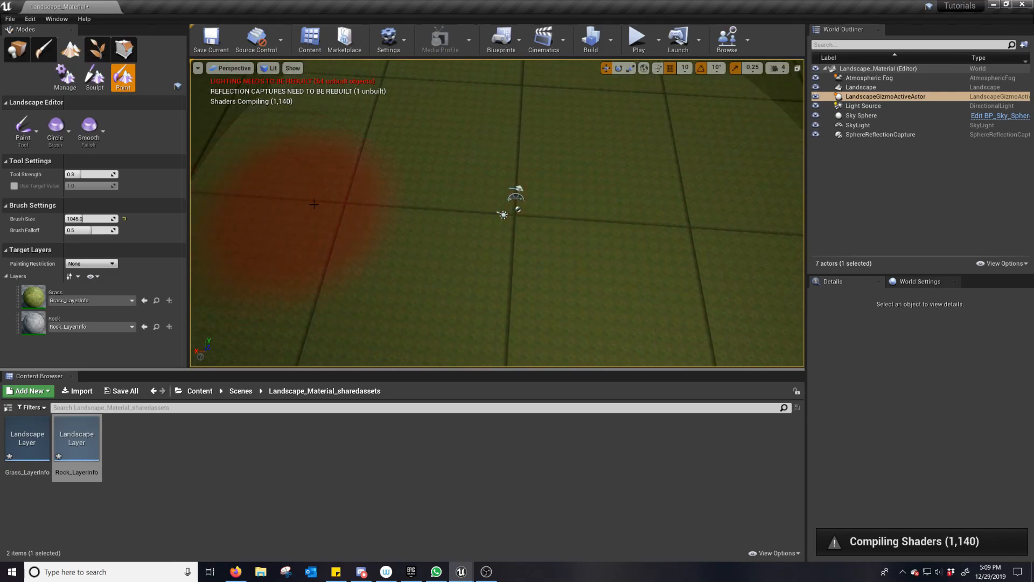
{"action": "scroll", "coordinate": [611, 272], "scroll_direction": "up", "scroll_amount": 5}
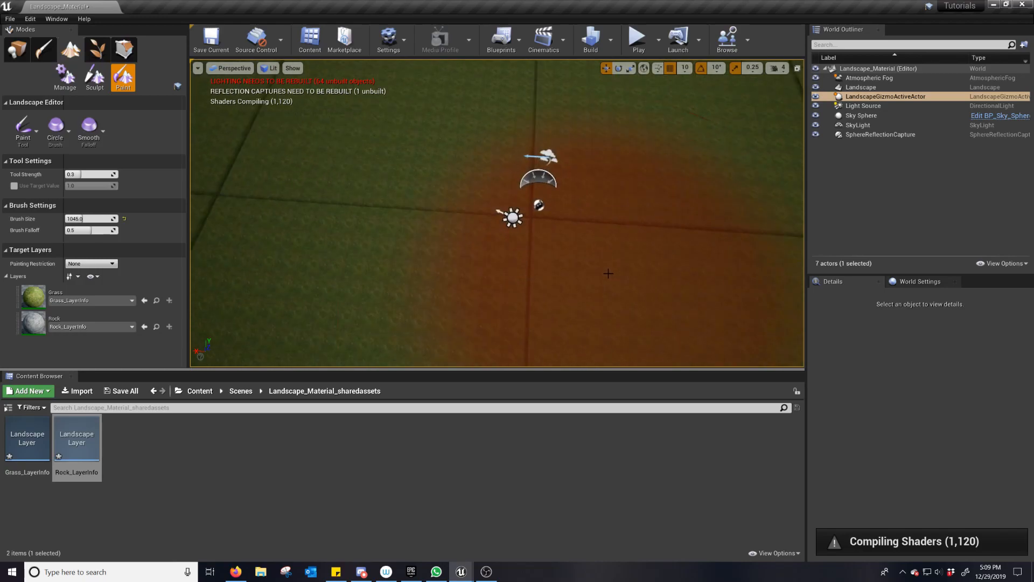
{"action": "mouse_move", "coordinate": [300, 162]}
{"action": "left_mouse_down", "text": "alt"}
{"action": "mouse_move", "coordinate": [296, 121]}
{"action": "mouse_move", "coordinate": [262, 65]}
{"action": "mouse_move", "coordinate": [255, 20]}
{"action": "left_mouse_up", "text": "alt"}
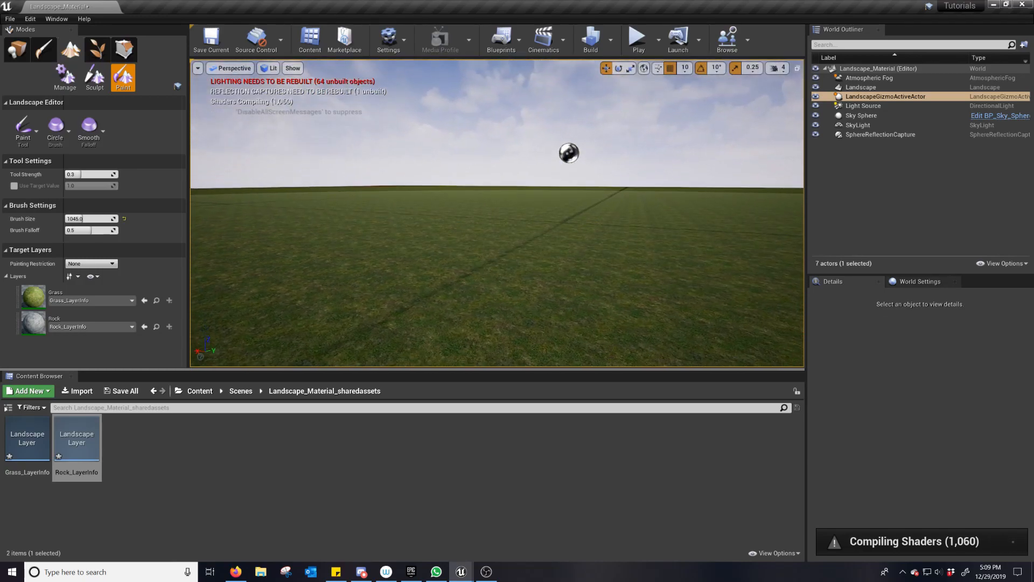
{"action": "scroll", "coordinate": [345, 216], "scroll_direction": "up", "scroll_amount": 4}
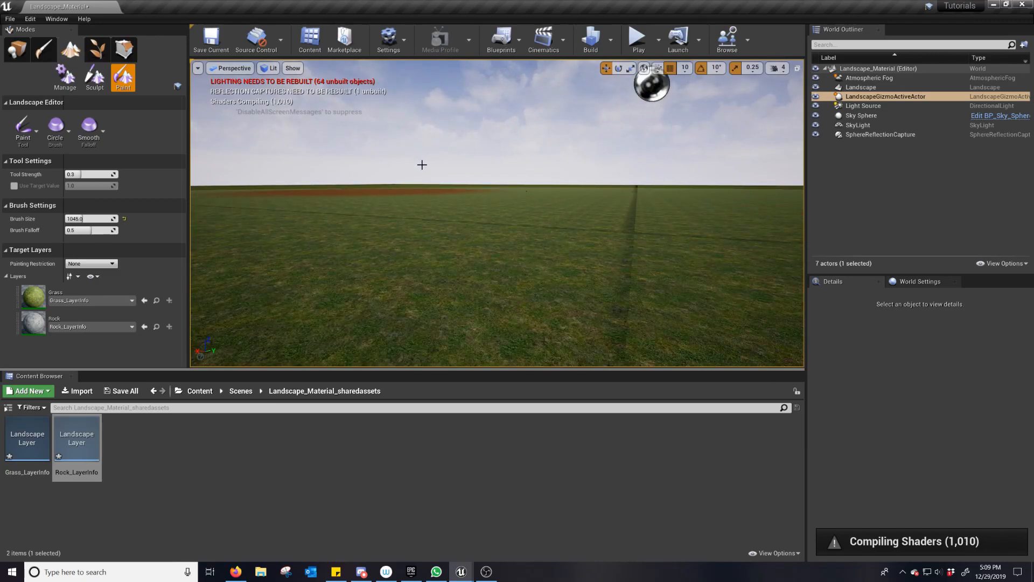
{"action": "left_click_drag", "start_coordinate": [484, 186], "coordinate": [503, 263], "text": "alt"}
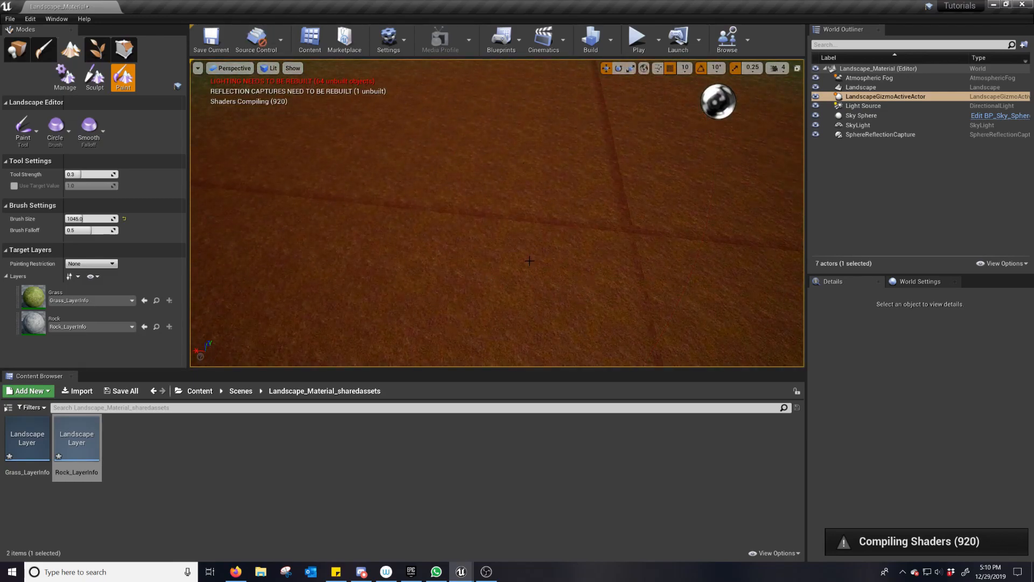
Check the grass tiling by comparing close-up, distant and ground-level views of the flat landscape.
{"action": "scroll", "coordinate": [530, 261], "scroll_direction": "down", "scroll_amount": 10}
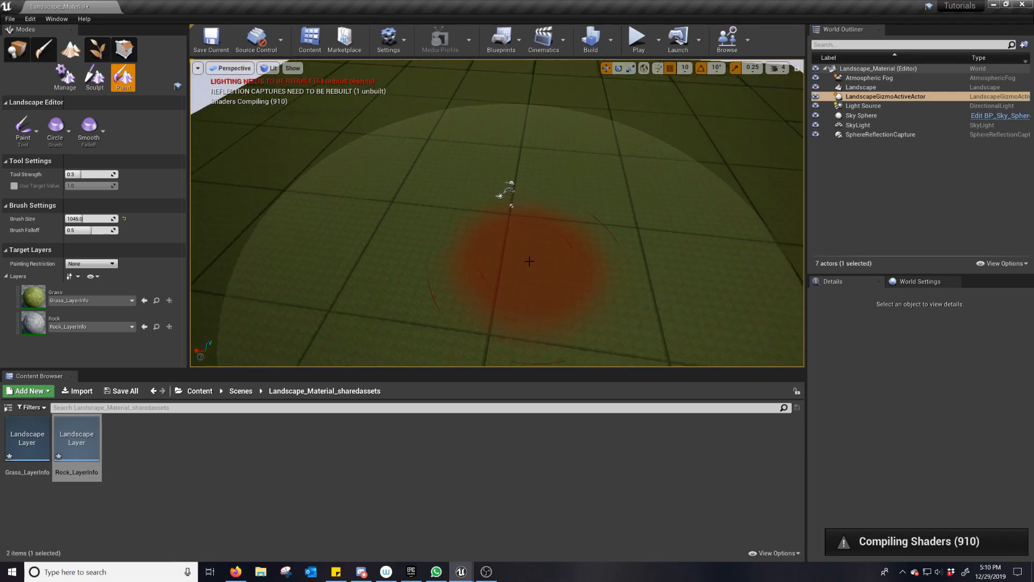
{"action": "scroll", "coordinate": [530, 261], "scroll_direction": "down", "scroll_amount": 8}
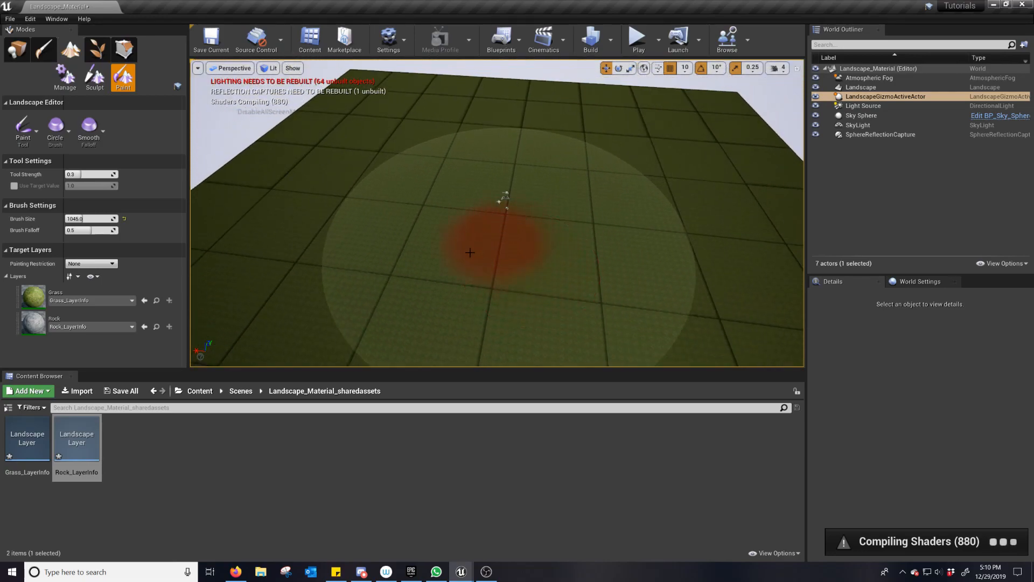
{"action": "scroll", "coordinate": [413, 268], "scroll_direction": "up", "scroll_amount": 8}
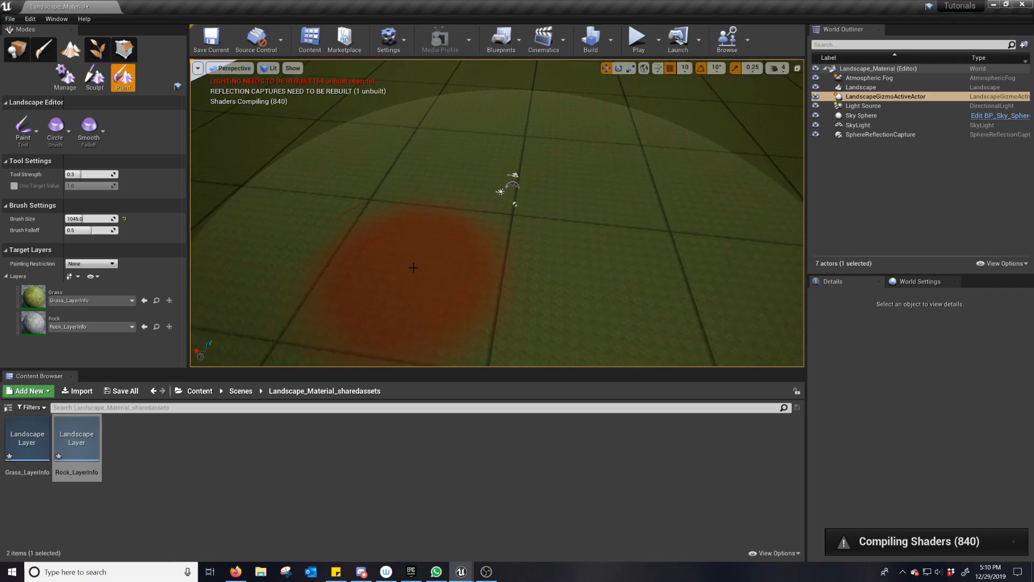
{"action": "scroll", "coordinate": [413, 267], "scroll_direction": "up", "scroll_amount": 10}
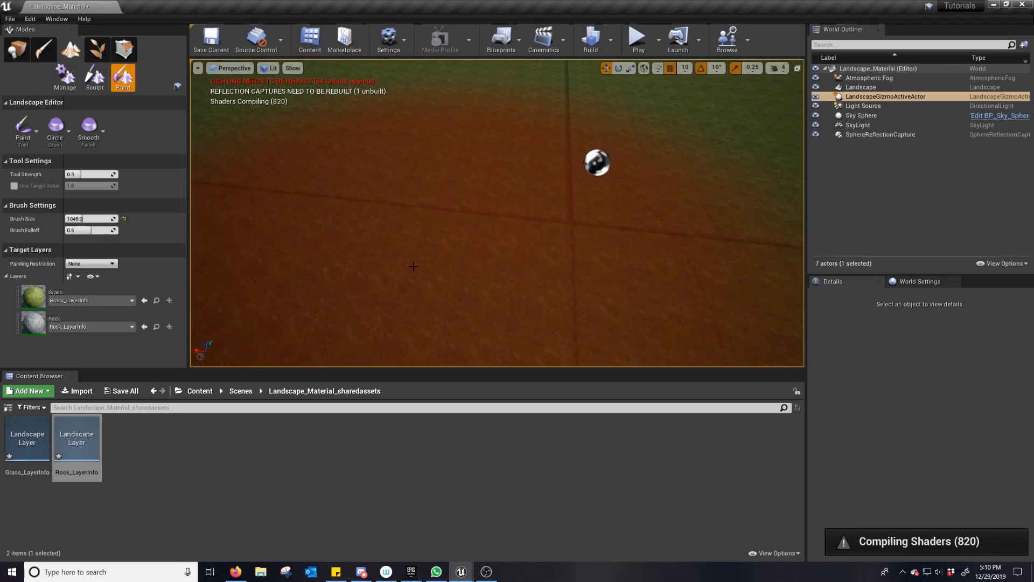
{"action": "right_click_drag", "start_coordinate": [385, 223], "coordinate": [382, 159]}
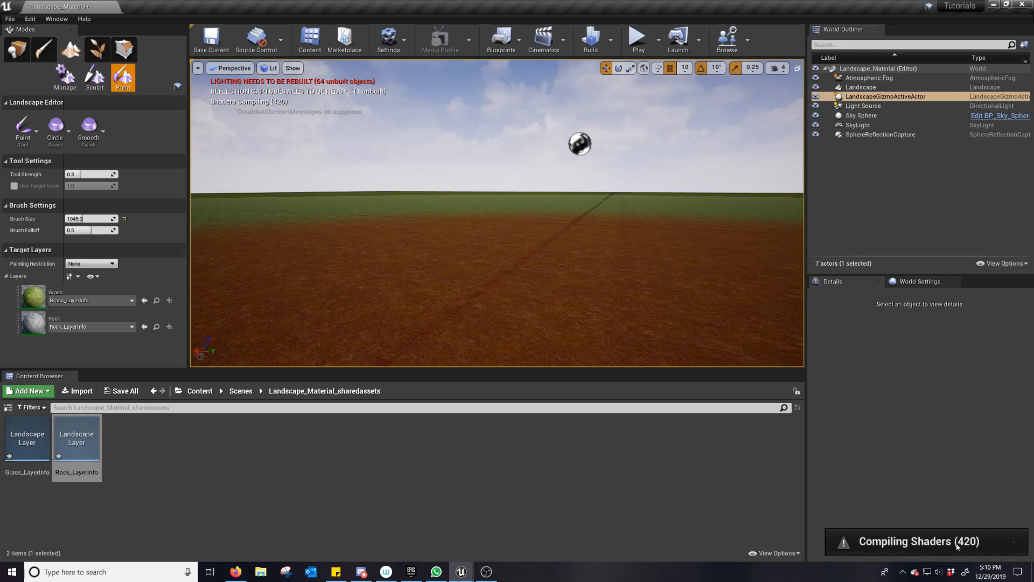
{"action": "scroll", "coordinate": [551, 180], "scroll_direction": "down", "scroll_amount": 5}
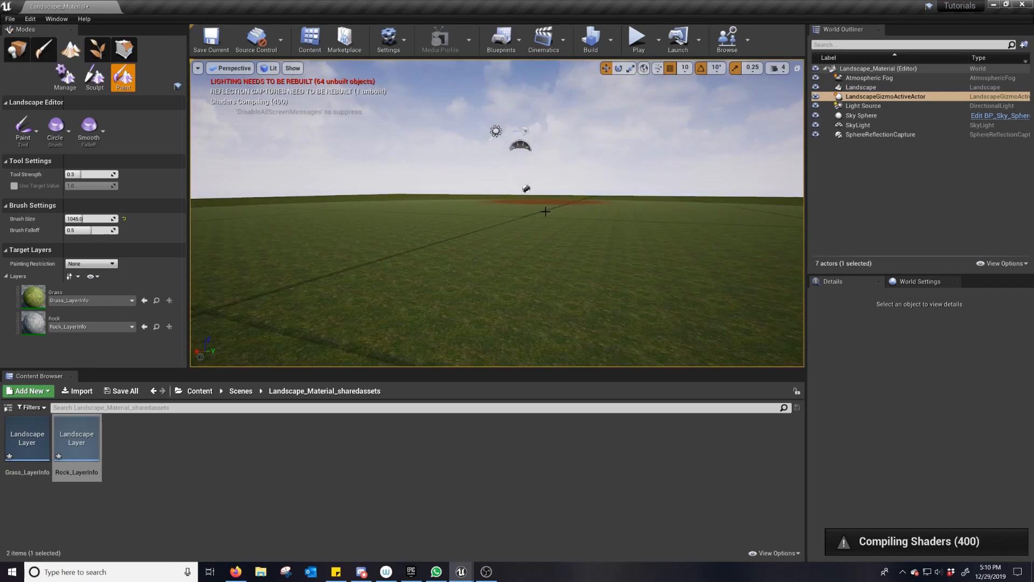
{"action": "mouse_move", "coordinate": [531, 236]}
{"action": "left_mouse_down", "text": "alt"}
{"action": "mouse_move", "coordinate": [566, 277]}
{"action": "mouse_move", "coordinate": [603, 279]}
{"action": "left_mouse_up", "text": "alt"}
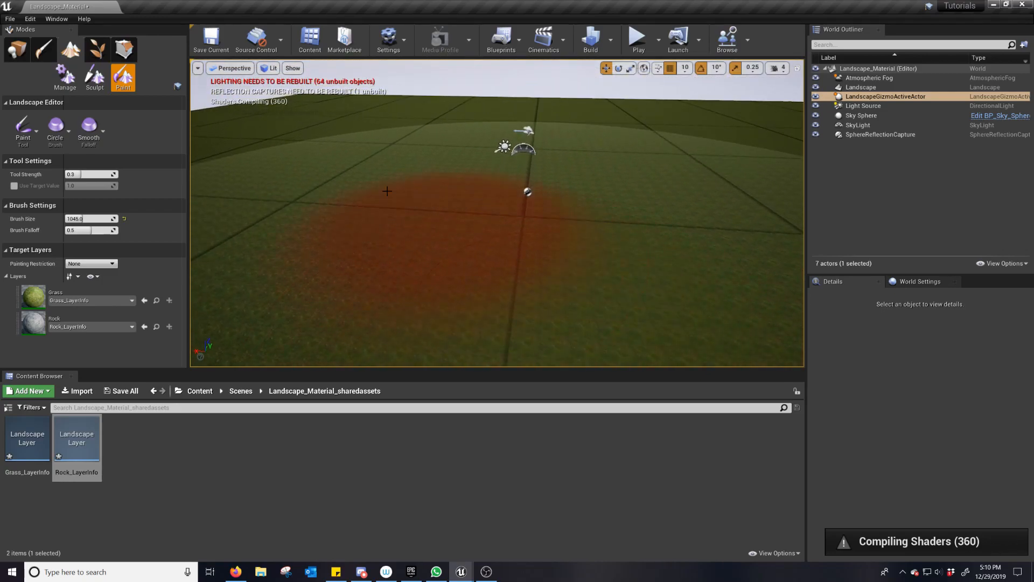
Sculpt hills and mountains along the far side and edges of the landscape with the 1046 brush at 0.3 strength.
{"action": "left_click", "coordinate": [94, 78]}
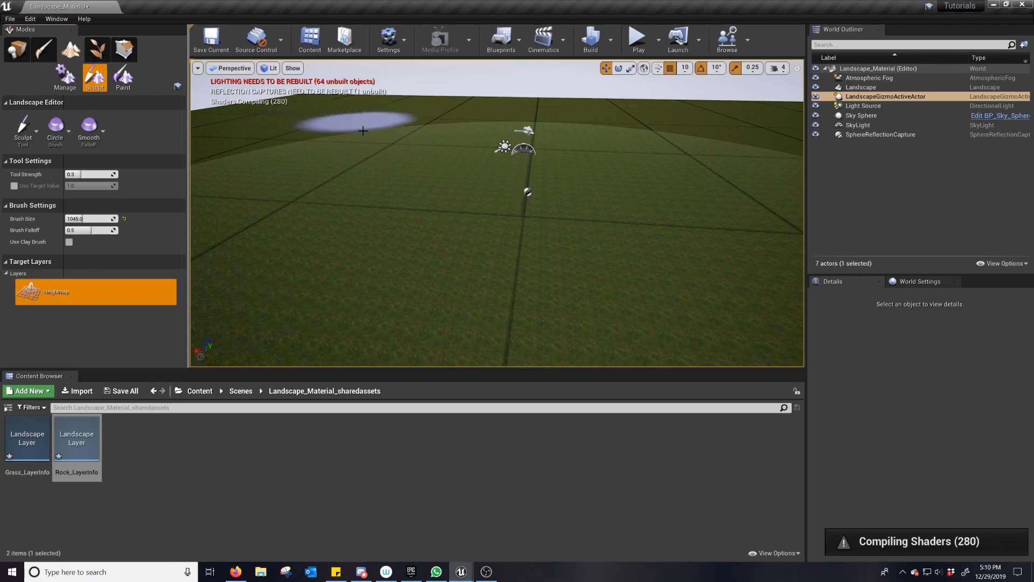
{"action": "scroll", "coordinate": [371, 148], "scroll_direction": "down", "scroll_amount": 9}
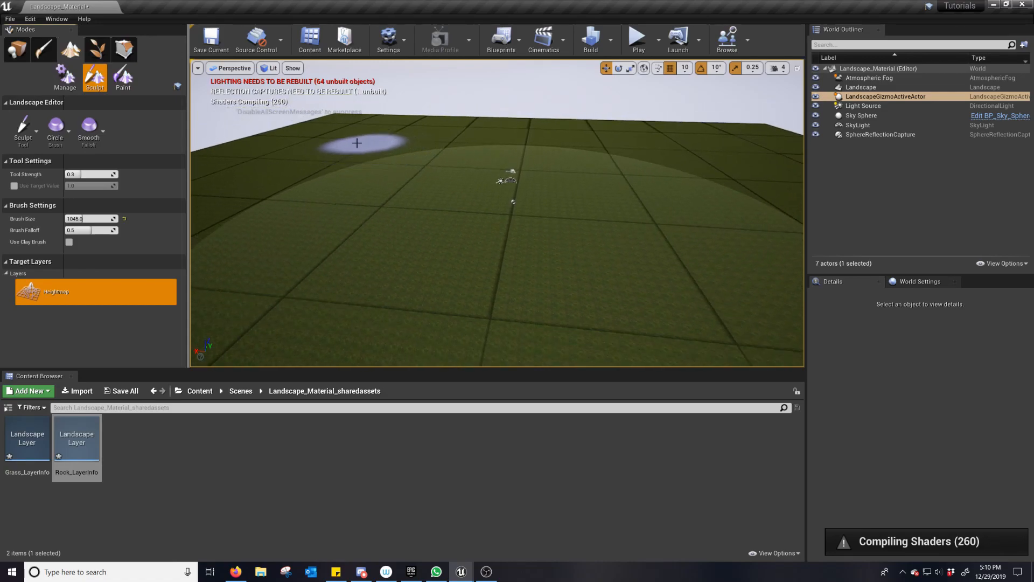
{"action": "mouse_move", "coordinate": [655, 137]}
{"action": "left_mouse_down"}
{"action": "mouse_move", "coordinate": [716, 155]}
{"action": "mouse_move", "coordinate": [323, 132]}
{"action": "mouse_move", "coordinate": [217, 193]}
{"action": "mouse_move", "coordinate": [323, 161]}
{"action": "mouse_move", "coordinate": [612, 122]}
{"action": "mouse_move", "coordinate": [657, 189]}
{"action": "mouse_move", "coordinate": [706, 216]}
{"action": "left_mouse_up"}
{"action": "scroll", "coordinate": [651, 189], "scroll_direction": "down", "scroll_amount": 6}
{"action": "mouse_move", "coordinate": [601, 116]}
{"action": "left_mouse_down"}
{"action": "mouse_move", "coordinate": [677, 157]}
{"action": "mouse_move", "coordinate": [568, 116]}
{"action": "left_mouse_up"}
{"action": "mouse_move", "coordinate": [301, 160]}
{"action": "left_mouse_down"}
{"action": "mouse_move", "coordinate": [270, 226]}
{"action": "mouse_move", "coordinate": [276, 245]}
{"action": "mouse_move", "coordinate": [385, 133]}
{"action": "mouse_move", "coordinate": [462, 107]}
{"action": "mouse_move", "coordinate": [274, 204]}
{"action": "mouse_move", "coordinate": [413, 136]}
{"action": "left_mouse_up"}
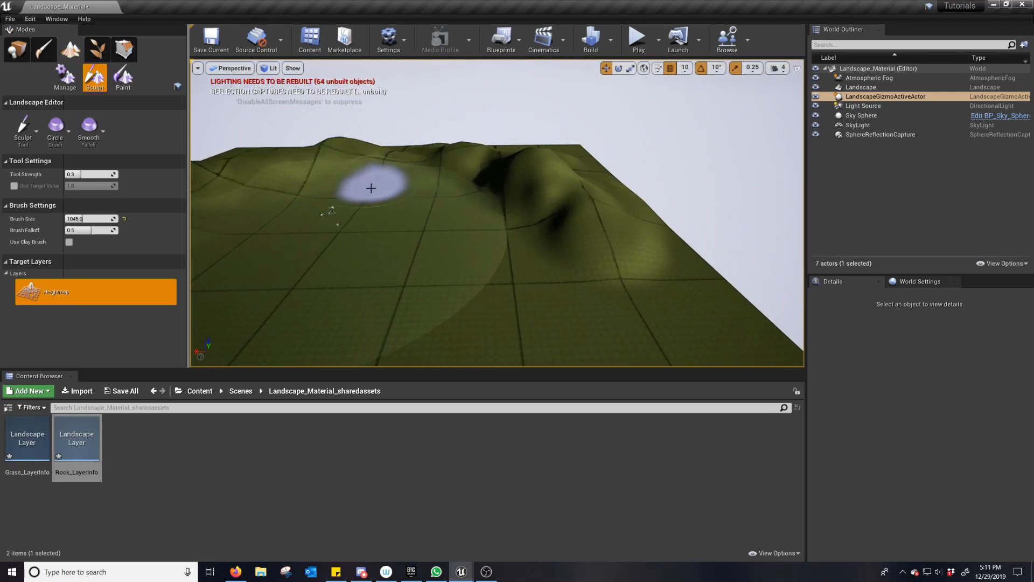
Switch to landscape painting and paint a patch of the Rock layer on the flat ground between the hills.
{"action": "right_click_drag", "start_coordinate": [387, 198], "coordinate": [396, 197], "text": "alt"}
{"action": "mouse_move", "coordinate": [385, 199]}
{"action": "middle_mouse_down"}
{"action": "mouse_move", "coordinate": [367, 201]}
{"action": "mouse_move", "coordinate": [415, 178]}
{"action": "mouse_move", "coordinate": [485, 172]}
{"action": "middle_mouse_up"}
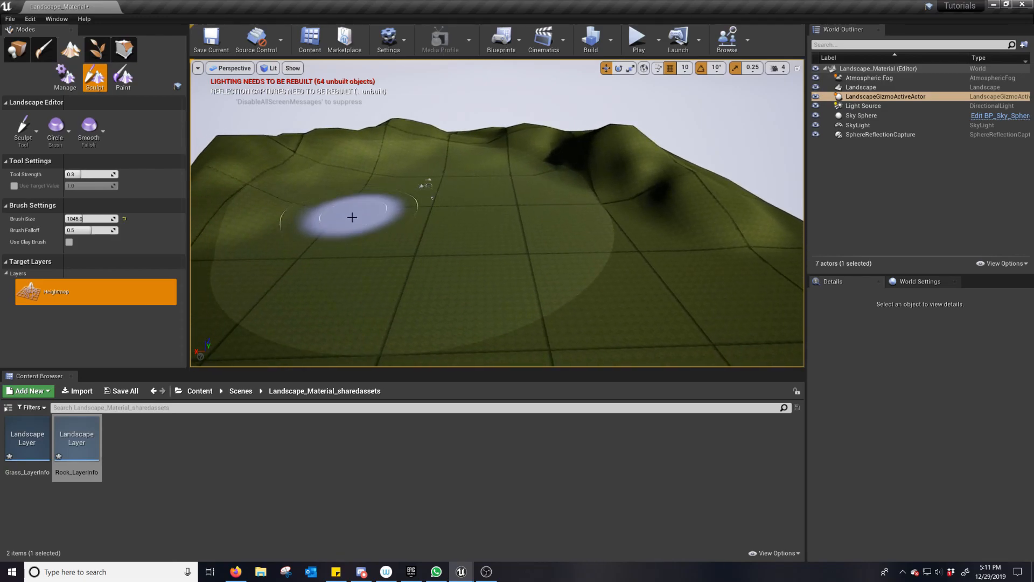
{"action": "scroll", "coordinate": [352, 216], "scroll_direction": "up", "scroll_amount": 10}
{"action": "scroll", "coordinate": [350, 221], "scroll_direction": "up", "scroll_amount": 6}
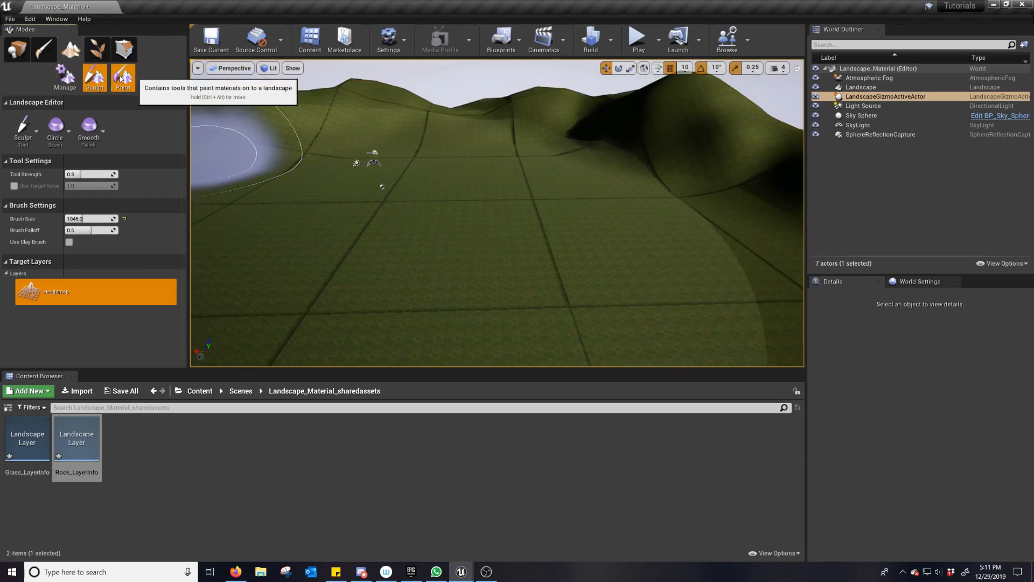
{"action": "left_click", "coordinate": [122, 78]}
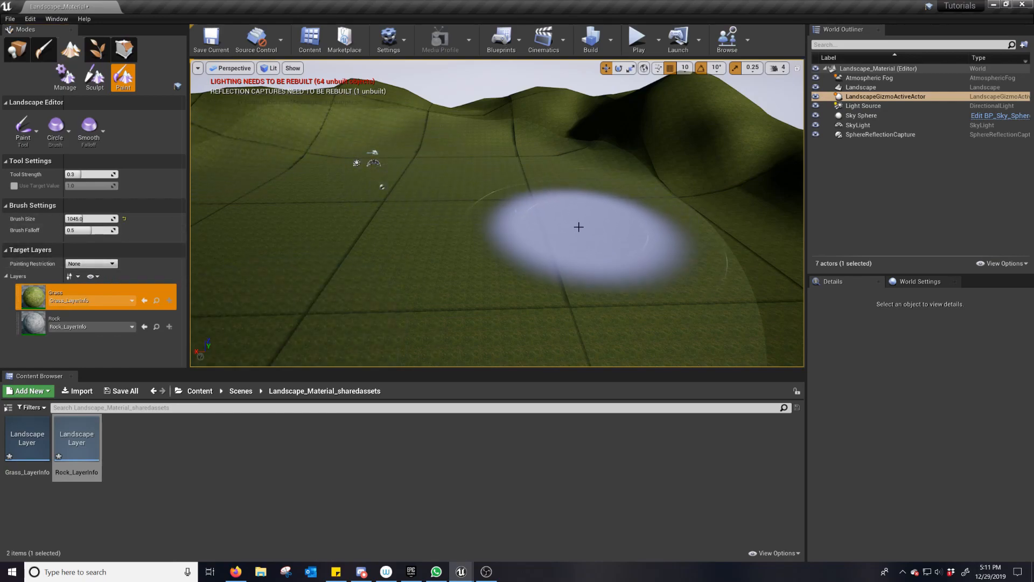
{"action": "left_click", "coordinate": [30, 324]}
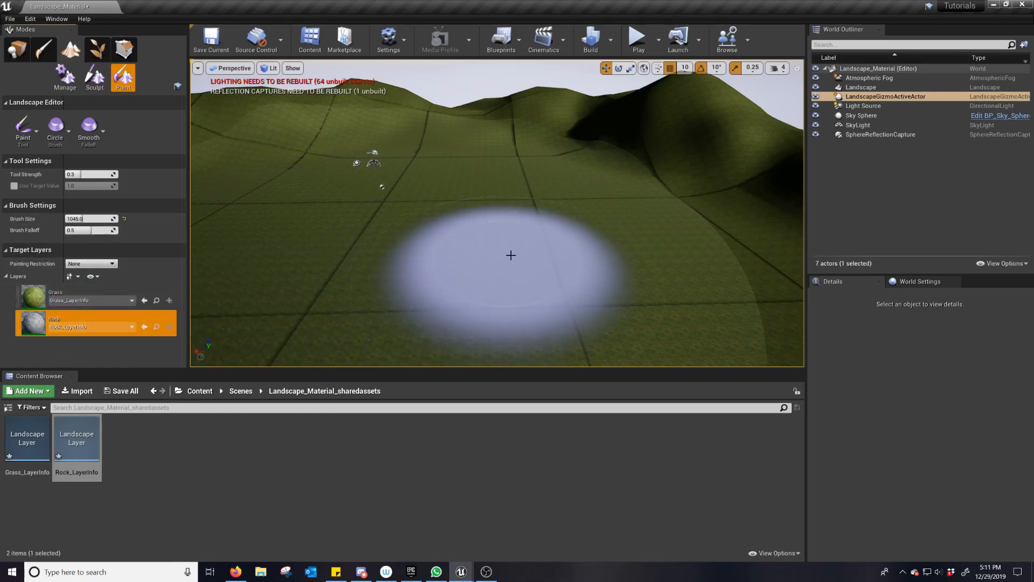
{"action": "mouse_move", "coordinate": [541, 237]}
{"action": "left_mouse_down"}
{"action": "mouse_move", "coordinate": [427, 231]}
{"action": "mouse_move", "coordinate": [404, 247]}
{"action": "mouse_move", "coordinate": [501, 279]}
{"action": "mouse_move", "coordinate": [462, 260]}
{"action": "left_mouse_up"}
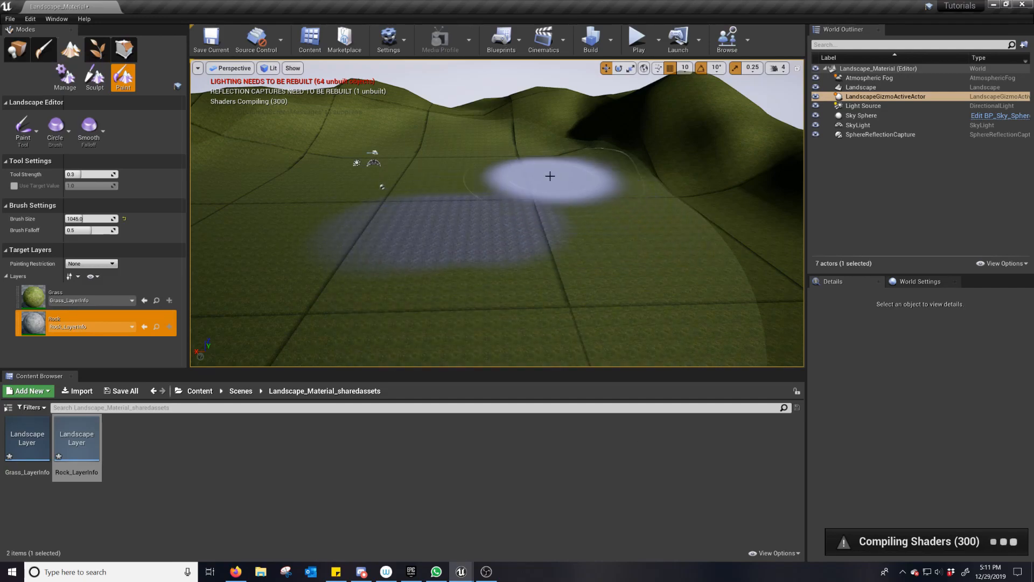
Examine the painted rock texture and its blend into the grass up close and from a low angle.
{"action": "left_click_drag", "start_coordinate": [549, 176], "coordinate": [570, 208], "text": "alt"}
{"action": "scroll", "coordinate": [517, 231], "scroll_direction": "up", "scroll_amount": 10}
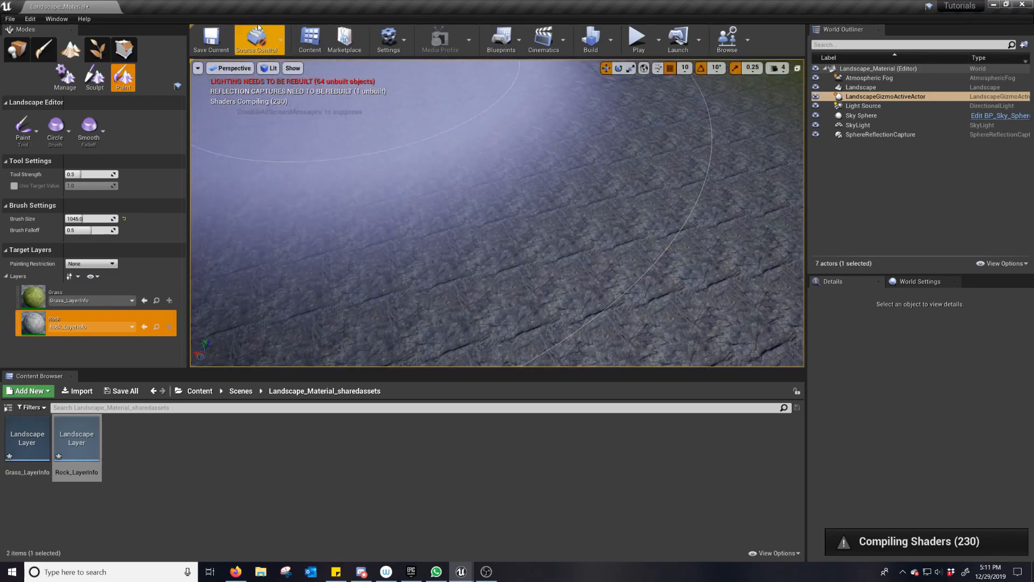
{"action": "scroll", "coordinate": [330, 189], "scroll_direction": "down", "scroll_amount": 6}
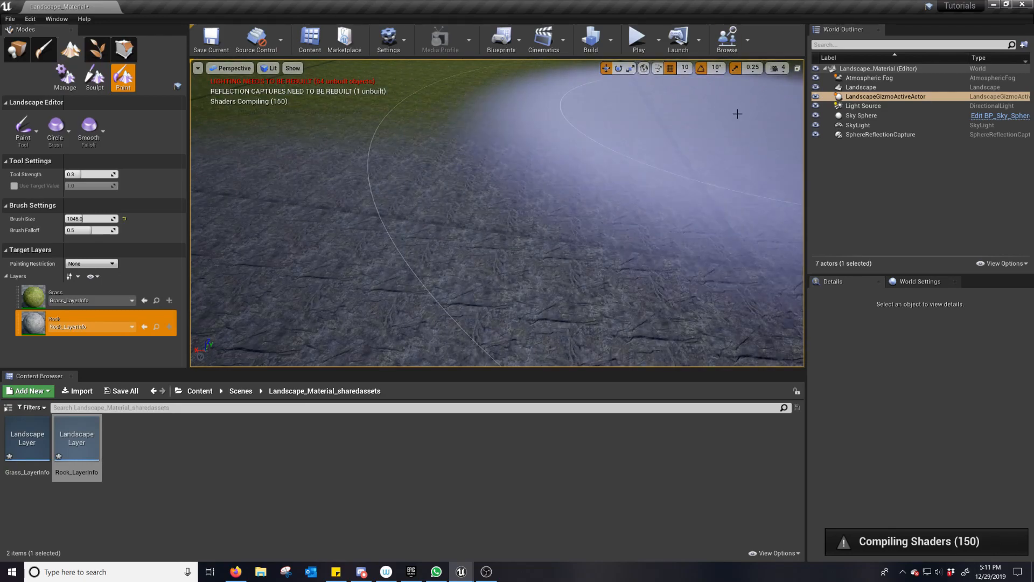
{"action": "right_click_drag", "start_coordinate": [607, 187], "coordinate": [607, 161]}
{"action": "left_click", "coordinate": [557, 158]}
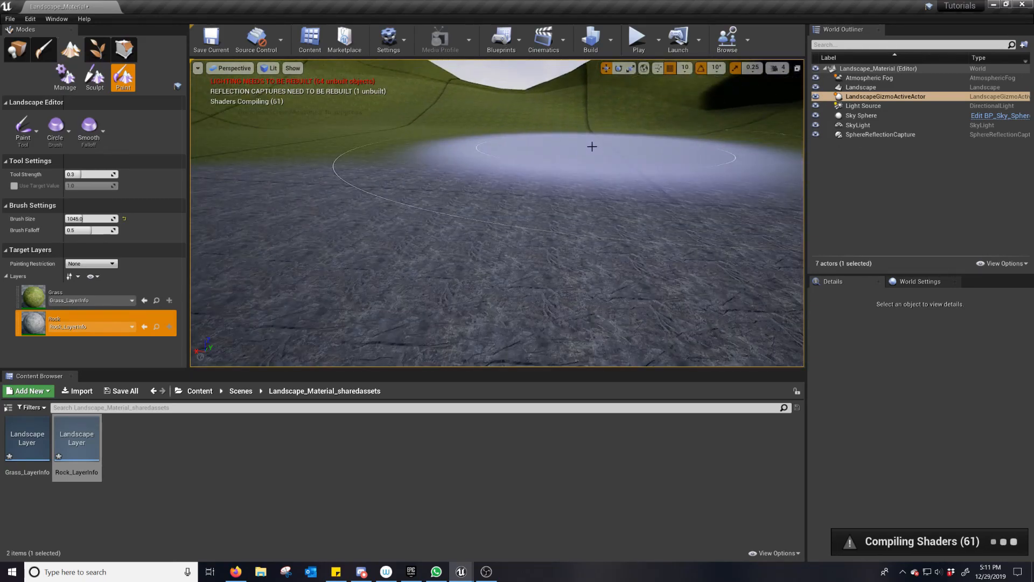
{"action": "scroll", "coordinate": [591, 146], "scroll_direction": "down", "scroll_amount": 10}
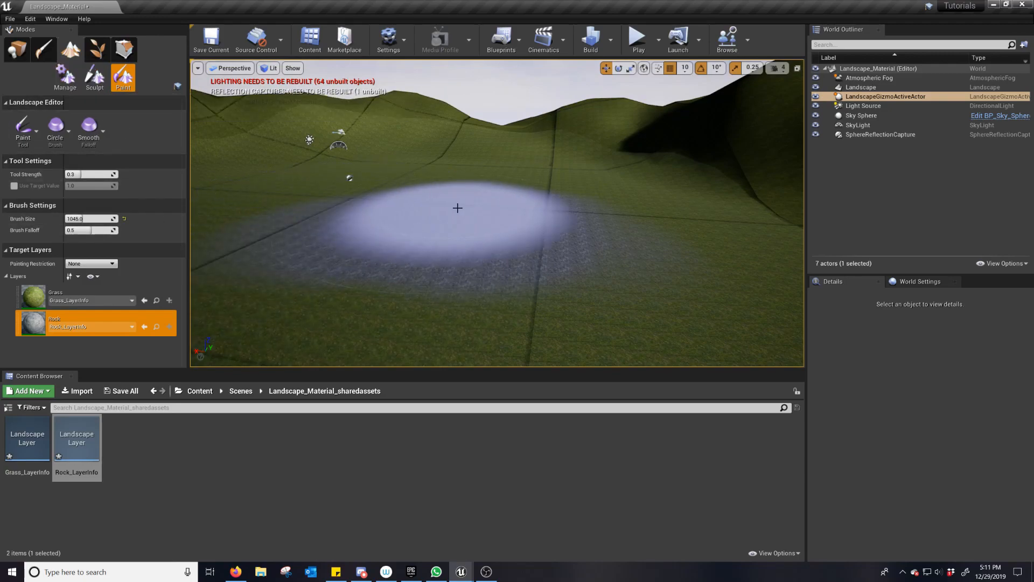
Reduce the brush size to 409 and extend the Rock patch outward and toward the foreground.
{"action": "key", "text": "bracketleft"}
{"action": "key", "text": "bracketleft"}
{"action": "key", "text": "bracketleft"}
{"action": "key", "text": "bracketleft"}
{"action": "key", "text": "bracketleft"}
{"action": "key", "text": "bracketleft"}
{"action": "key", "text": "bracketleft"}
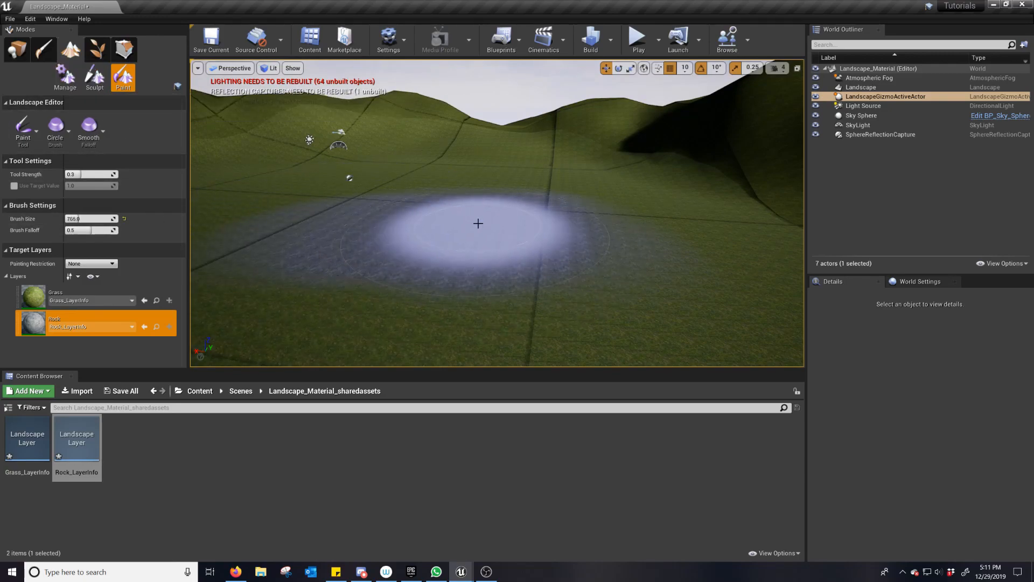
{"action": "key", "text": "bracketleft"}
{"action": "key", "text": "bracketleft"}
{"action": "key", "text": "bracketleft"}
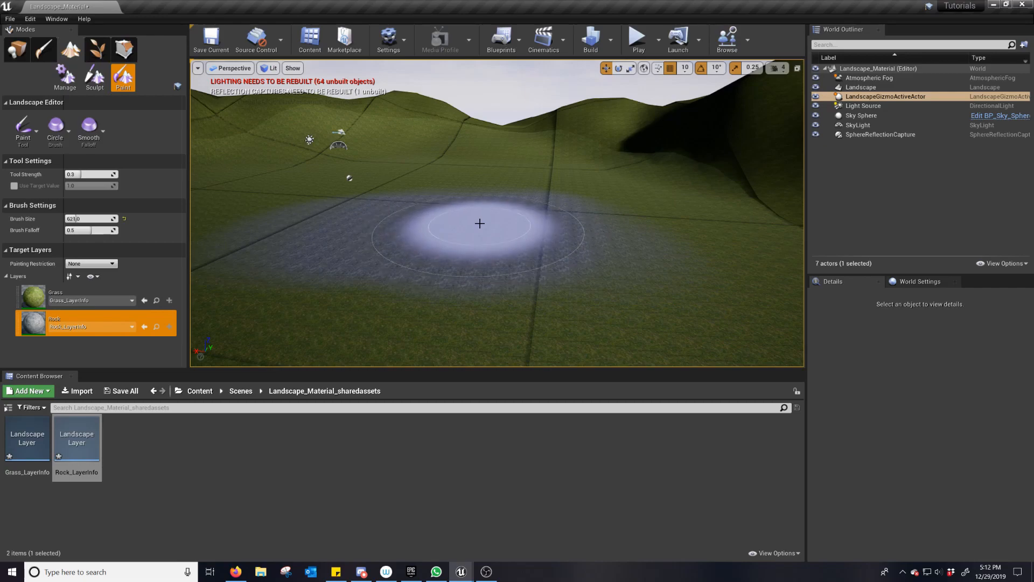
{"action": "key", "text": "bracketleft"}
{"action": "key", "text": "bracketleft"}
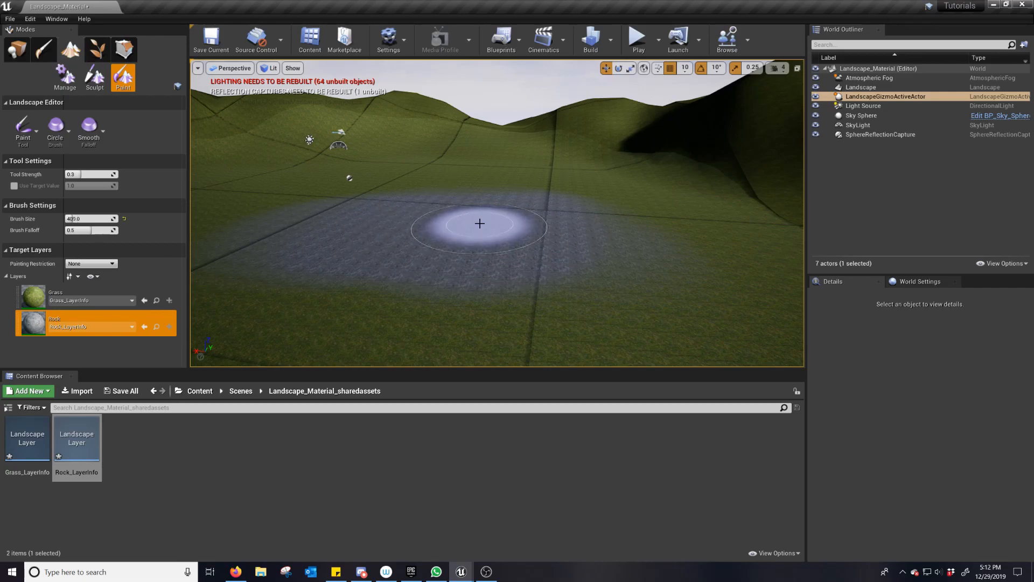
{"action": "mouse_move", "coordinate": [479, 223]}
{"action": "left_mouse_down"}
{"action": "mouse_move", "coordinate": [619, 224]}
{"action": "mouse_move", "coordinate": [612, 199]}
{"action": "mouse_move", "coordinate": [488, 184]}
{"action": "mouse_move", "coordinate": [409, 197]}
{"action": "mouse_move", "coordinate": [596, 199]}
{"action": "mouse_move", "coordinate": [642, 242]}
{"action": "left_mouse_up"}
{"action": "left_click_drag", "start_coordinate": [550, 268], "coordinate": [467, 281]}
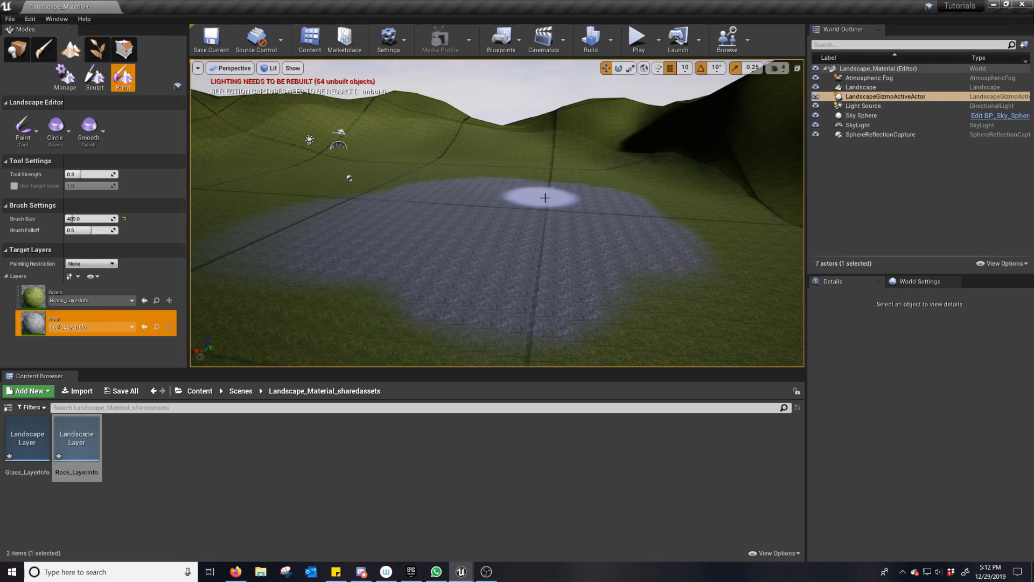